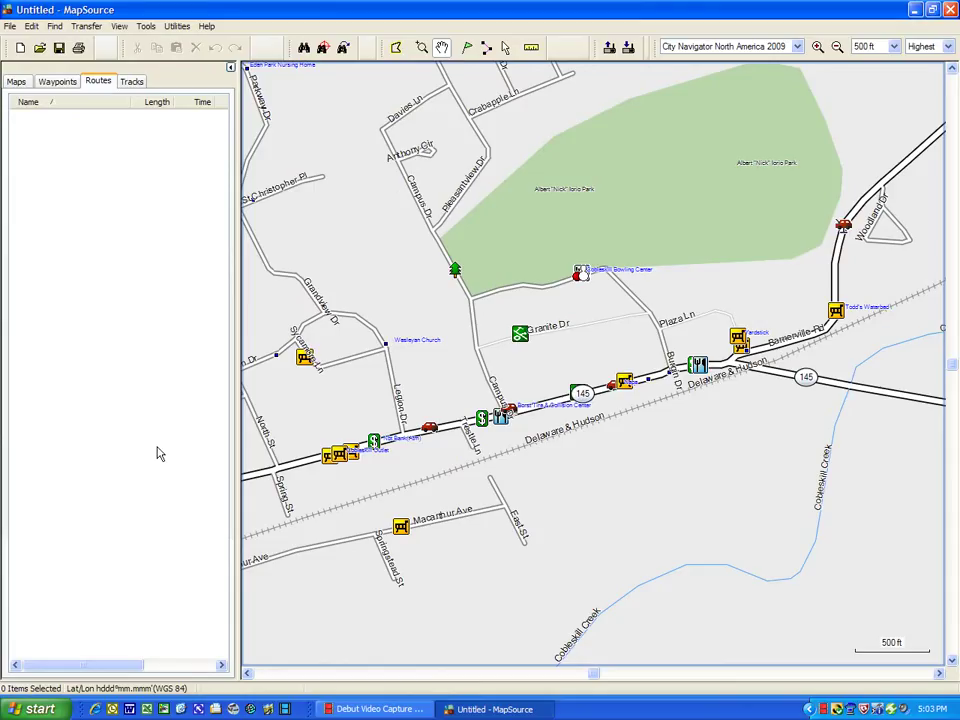
Open the recent route file CatEast187miAsh[1].gdb from the File menu
click(10, 26)
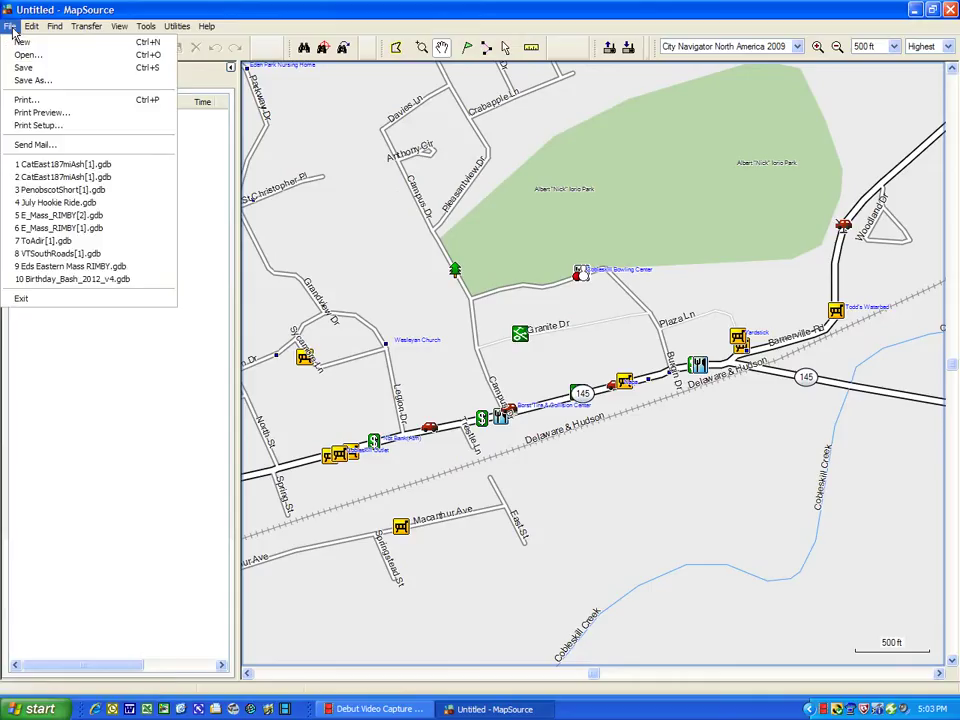
click(68, 165)
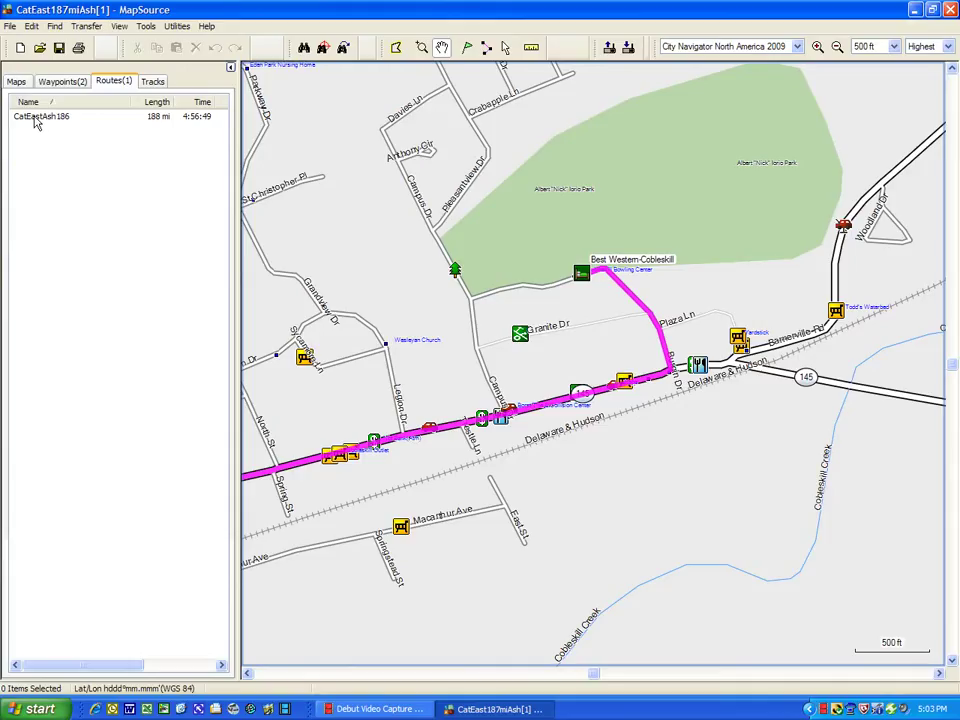
Select route CatEastAsh186 and fit the whole selected route on the map
click(36, 118)
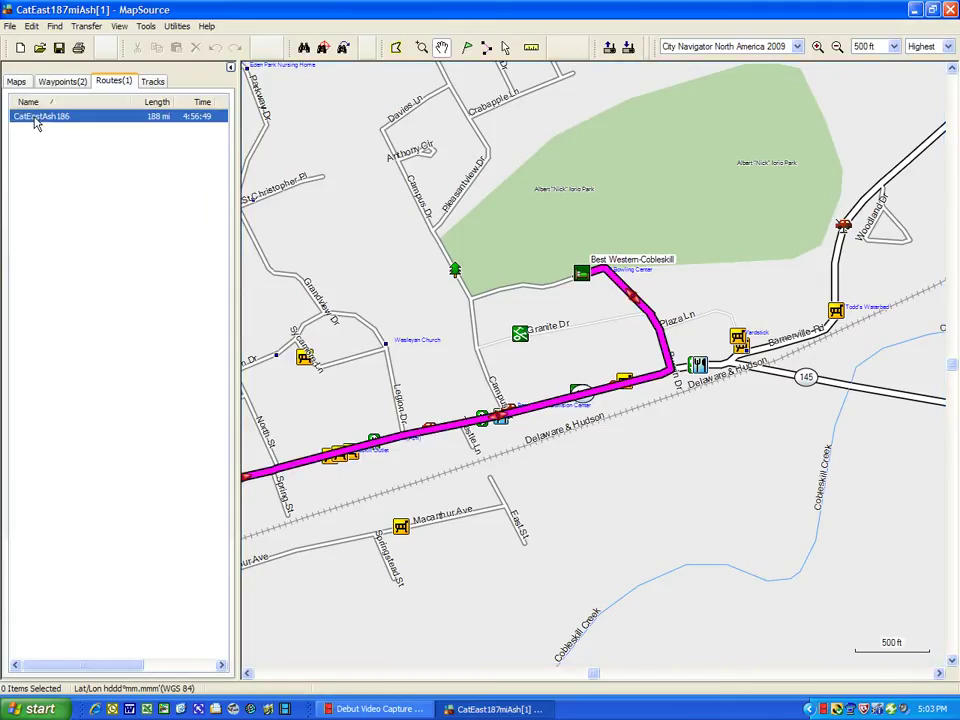
right_click(36, 122)
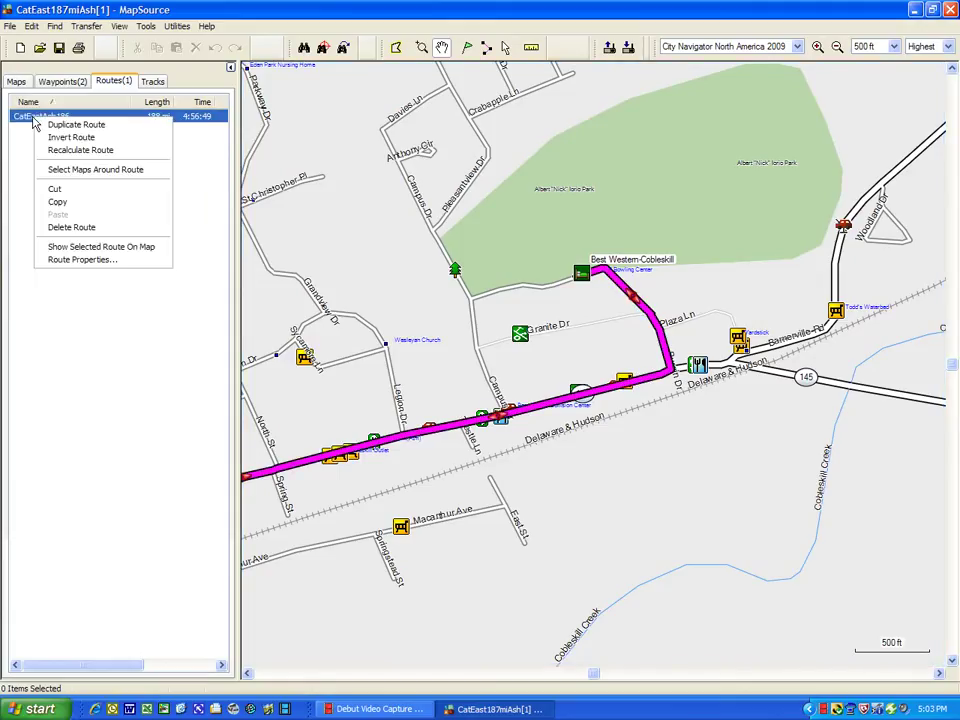
click(101, 247)
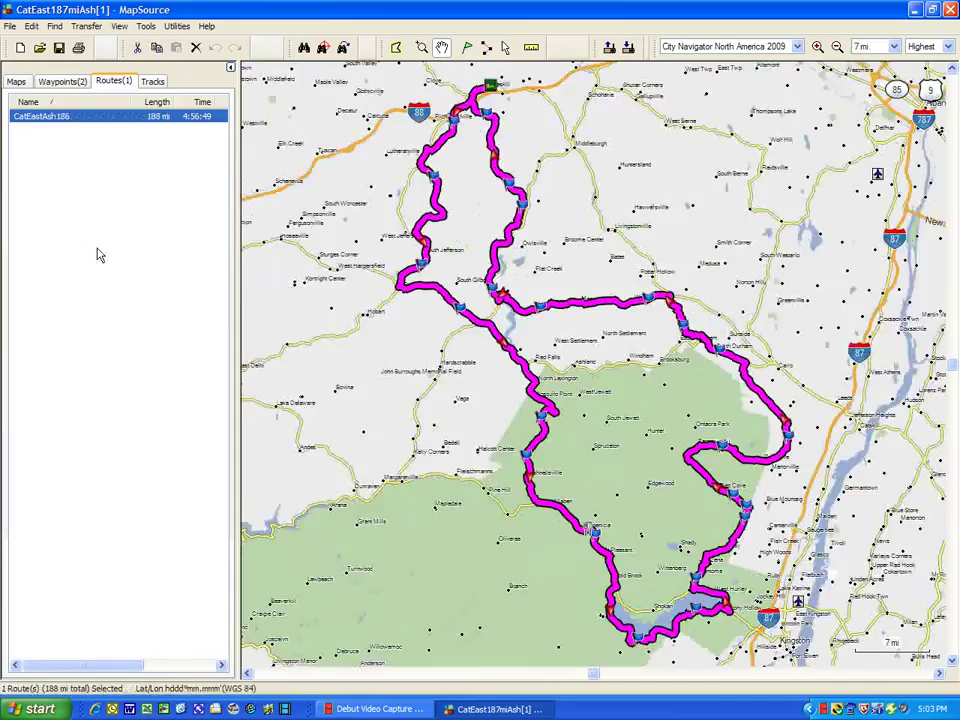
Copy CatEastAsh186 into a second route and open the copy's Route Properties
right_click(58, 122)
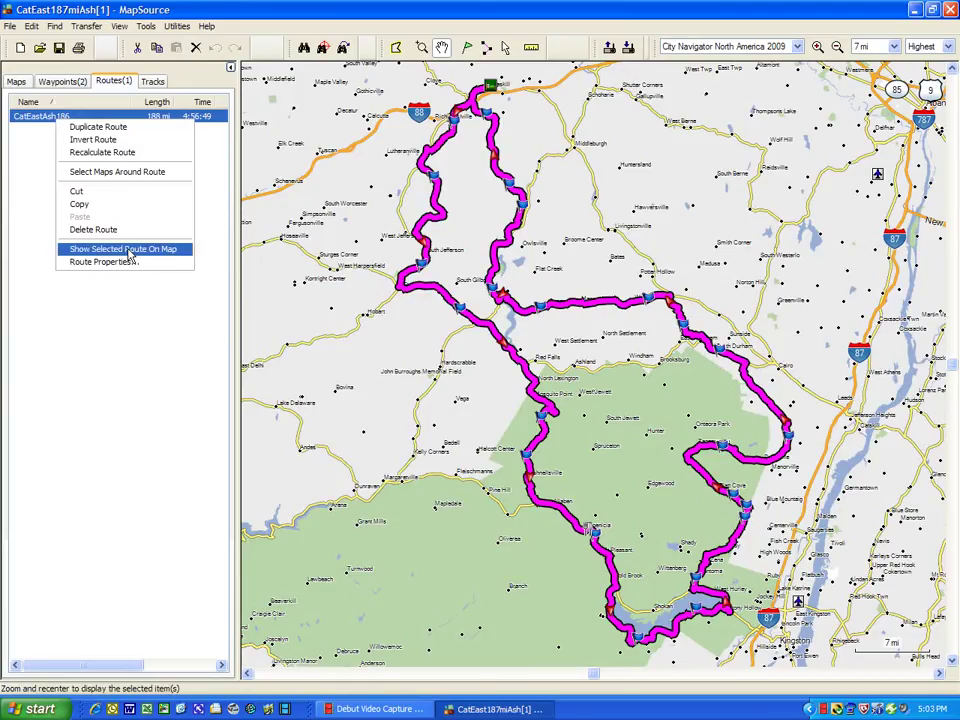
click(112, 140)
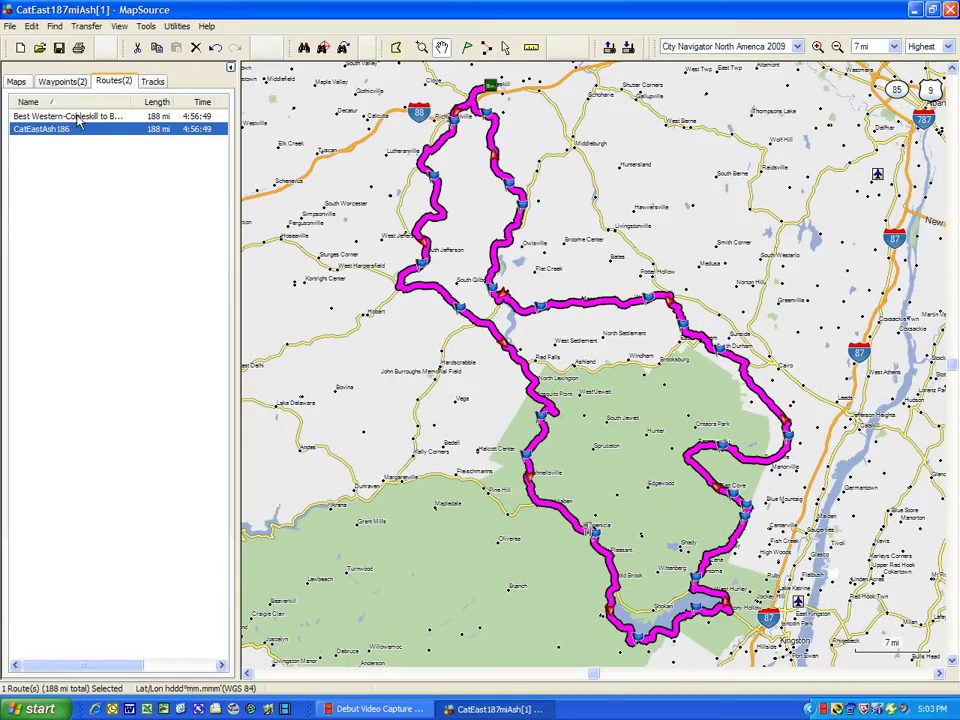
double_click(78, 117)
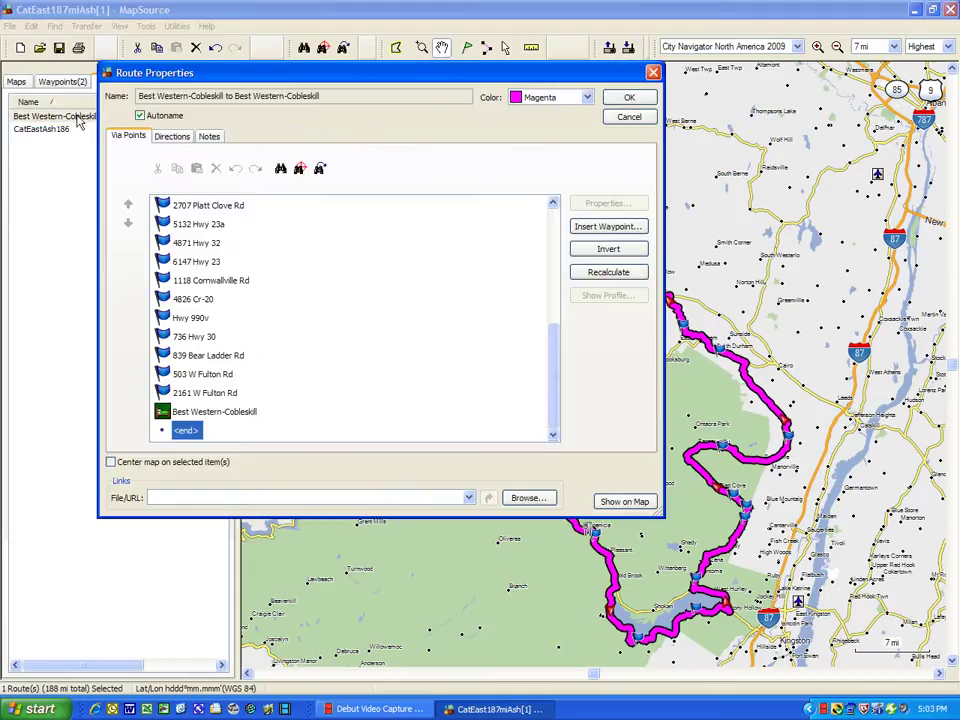
Turn off Autoname, rename the copy 'Dup CatEastAsh186', set its colour to Yellow and confirm
click(140, 116)
drag(139, 96, 372, 95)
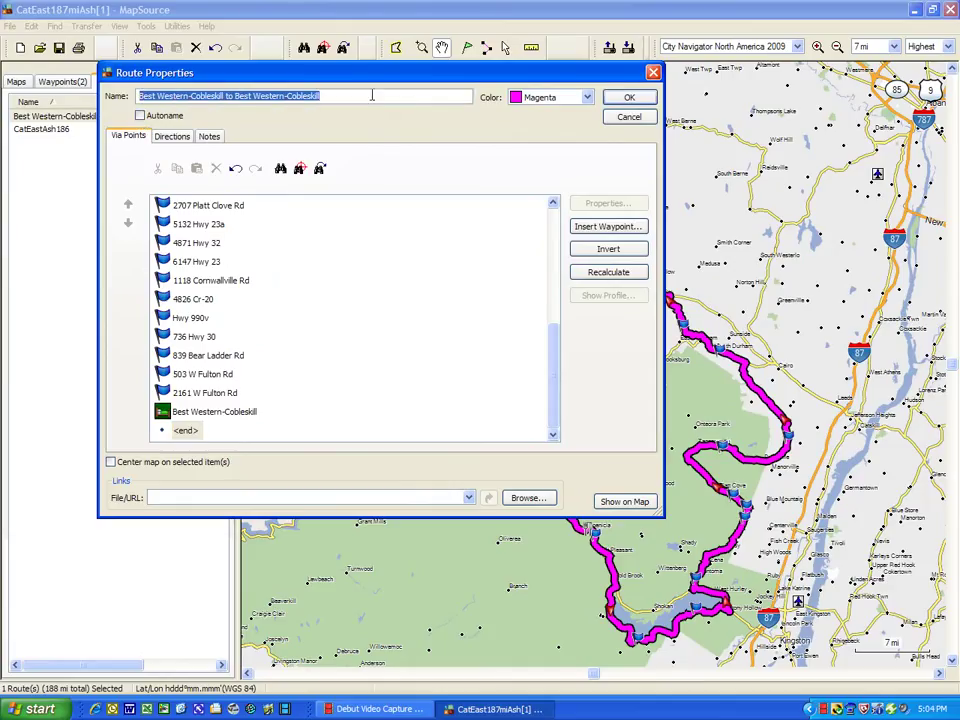
text(Dup CatEastAsh186)
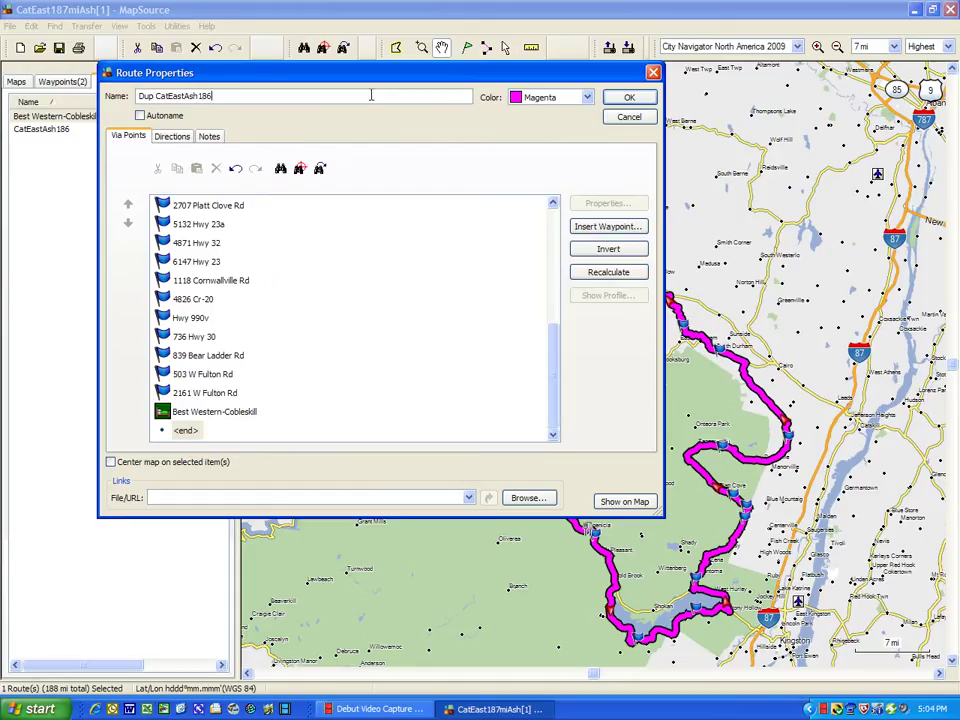
click(588, 98)
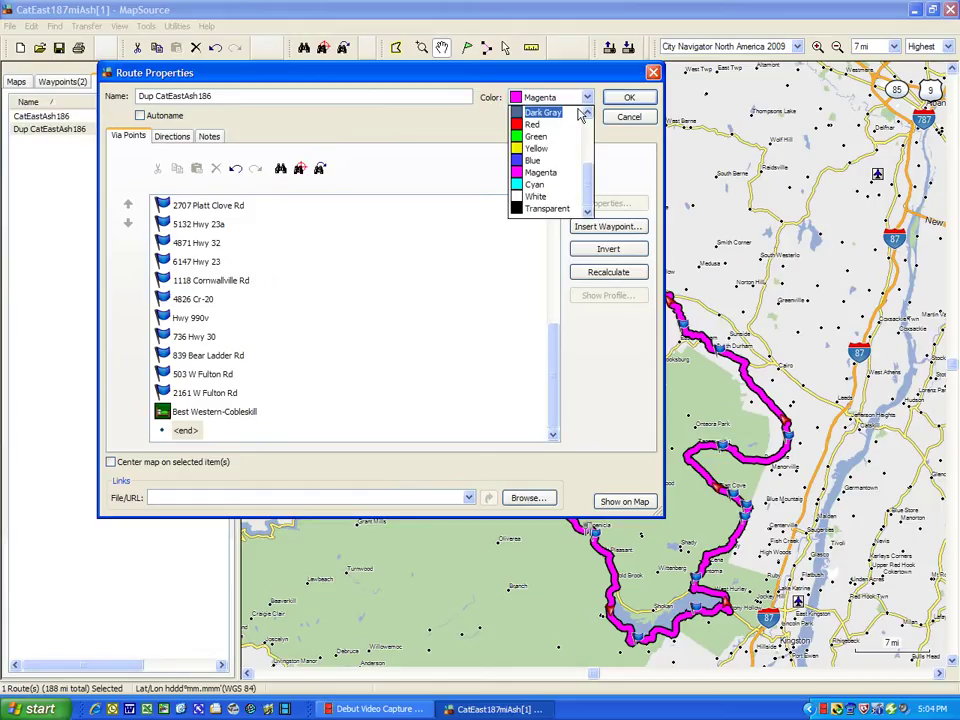
click(536, 150)
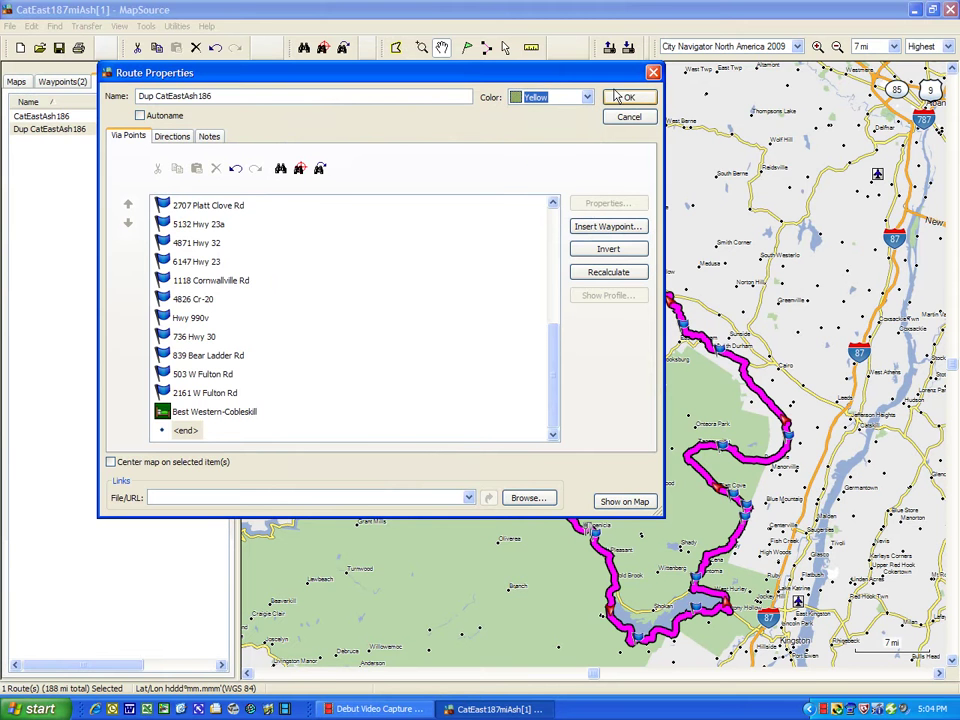
click(622, 97)
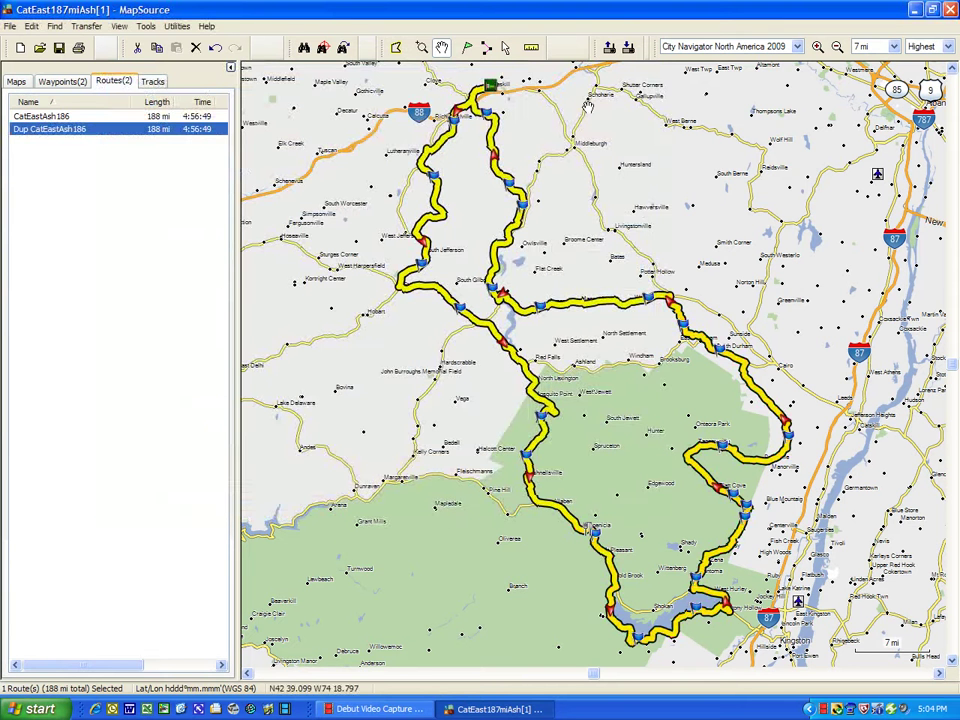
Invert Dup CatEastAsh186, recalculating it to 194 mi and 4:47:40
click(42, 117)
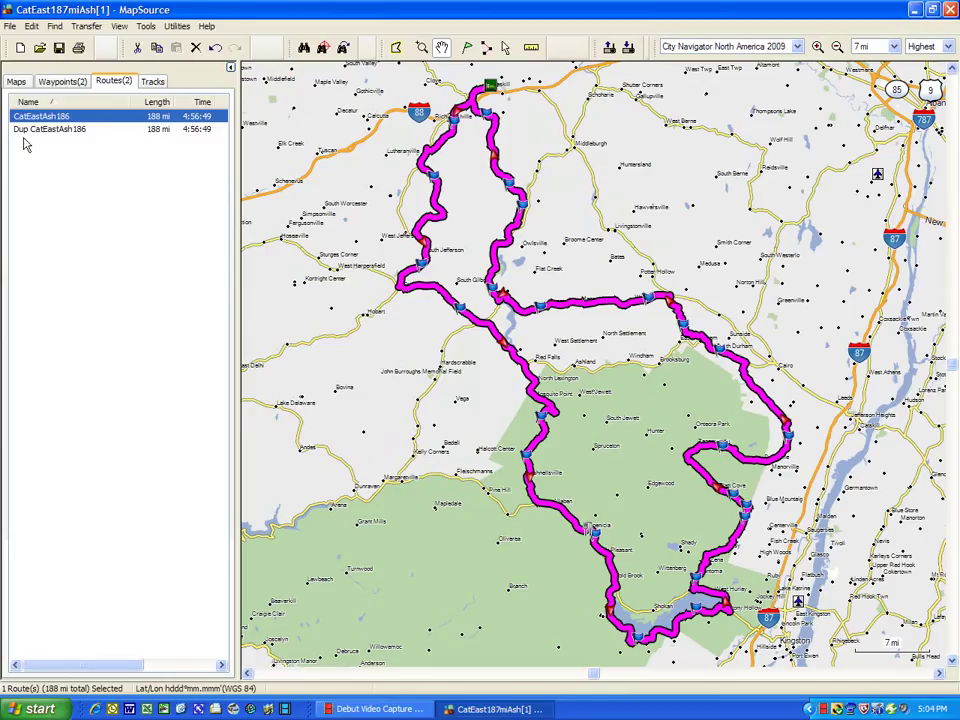
click(30, 130)
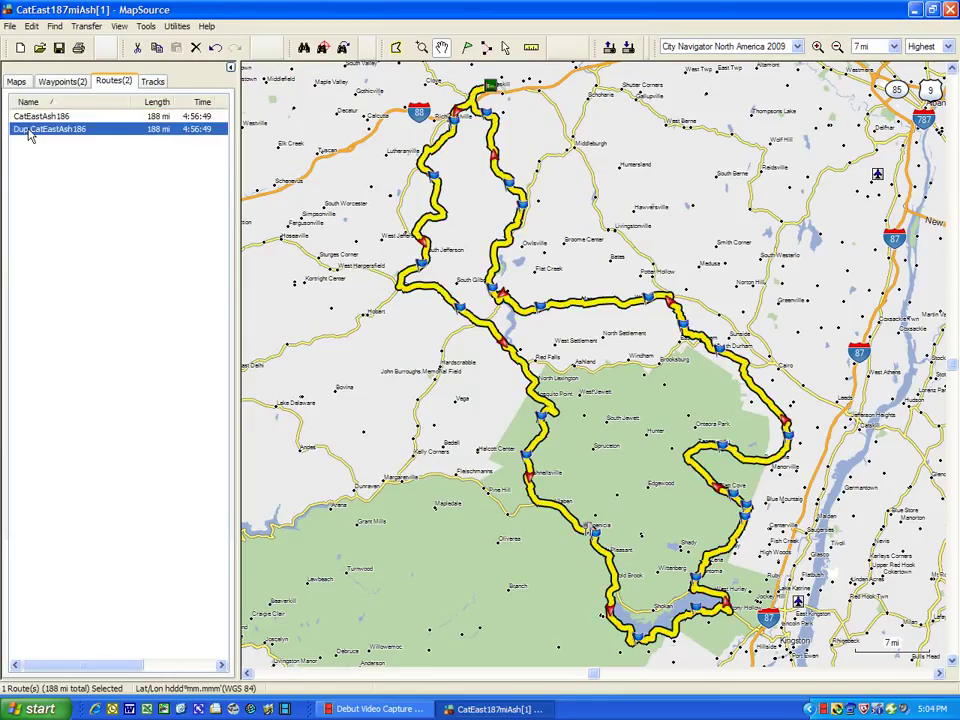
right_click(34, 136)
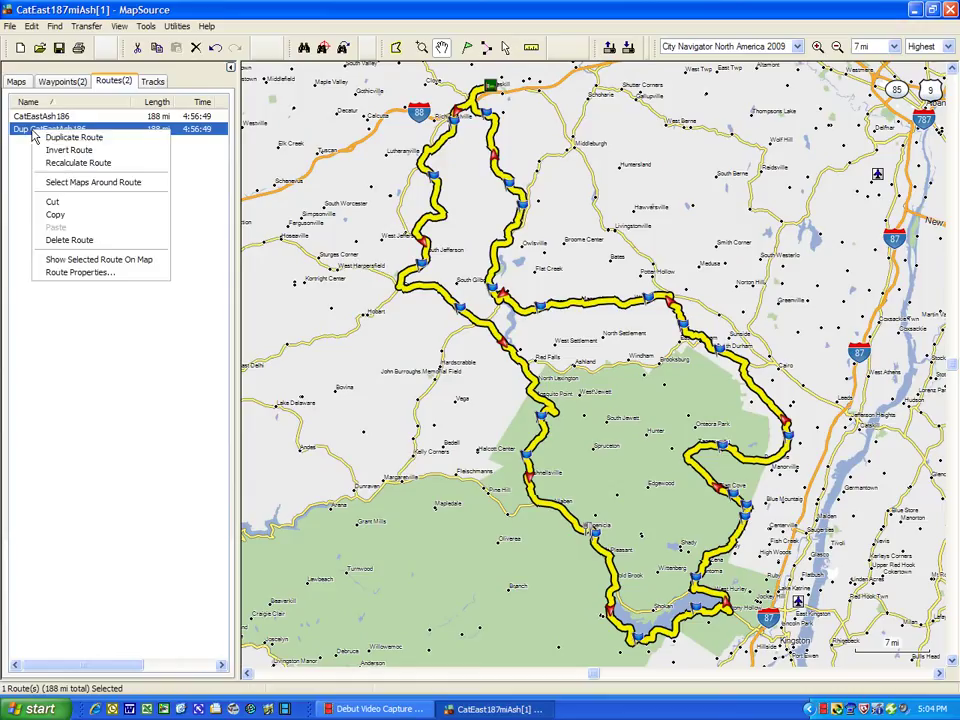
click(62, 150)
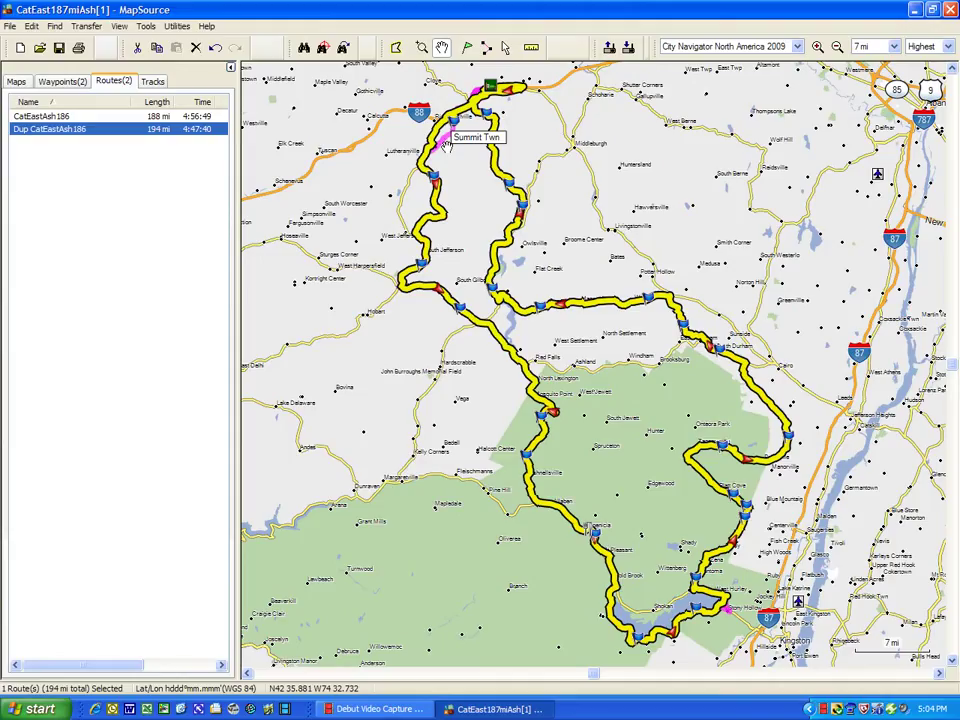
Compare both routes, then zoom to 0.7 mi and pan to the Beards Hollow divergence
click(55, 118)
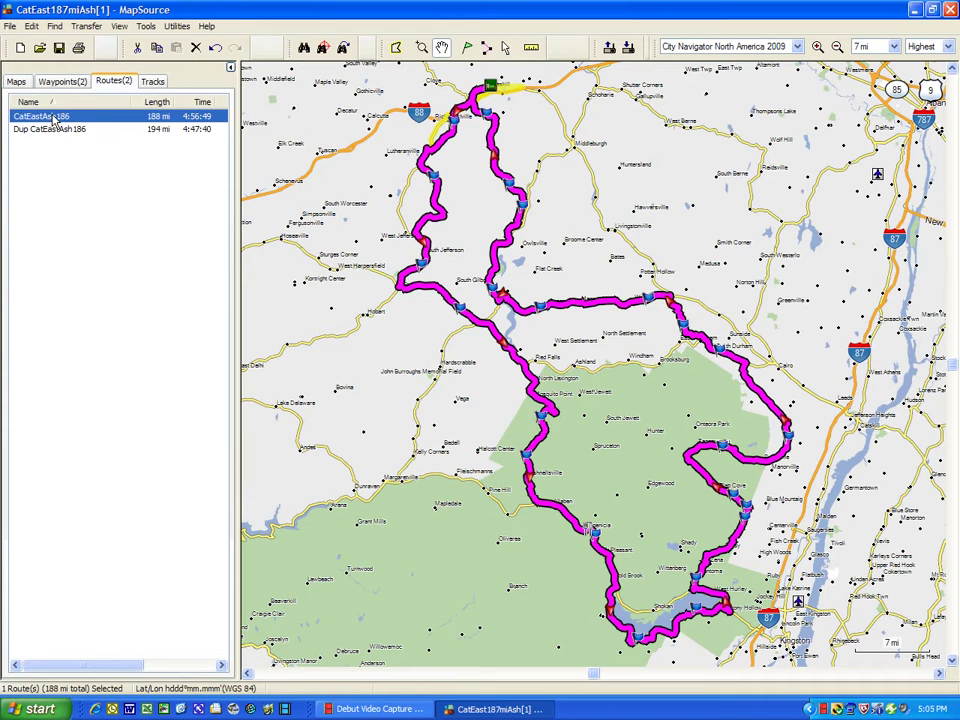
click(44, 131)
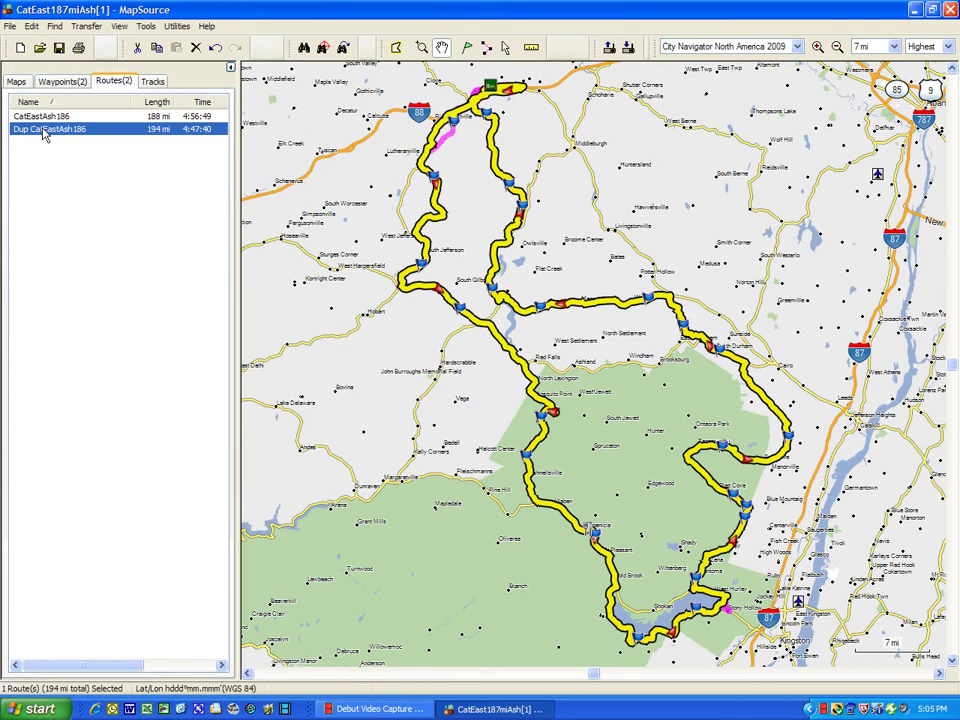
drag(545, 100, 605, 385)
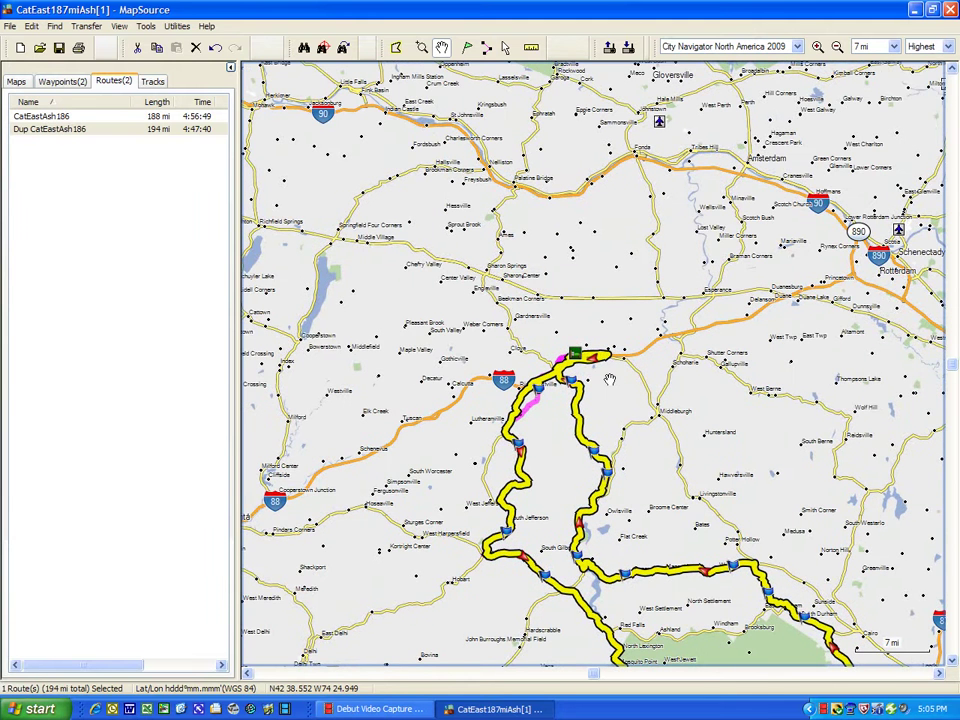
scroll(609, 380, up, 1)
scroll(577, 372, up, 1)
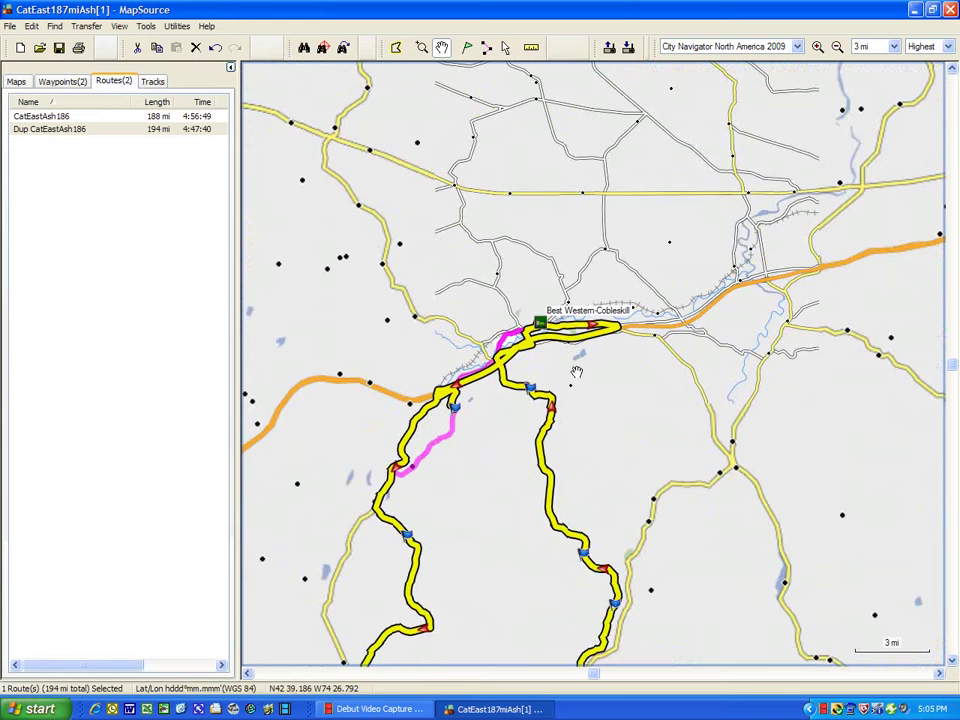
scroll(577, 372, up, 1)
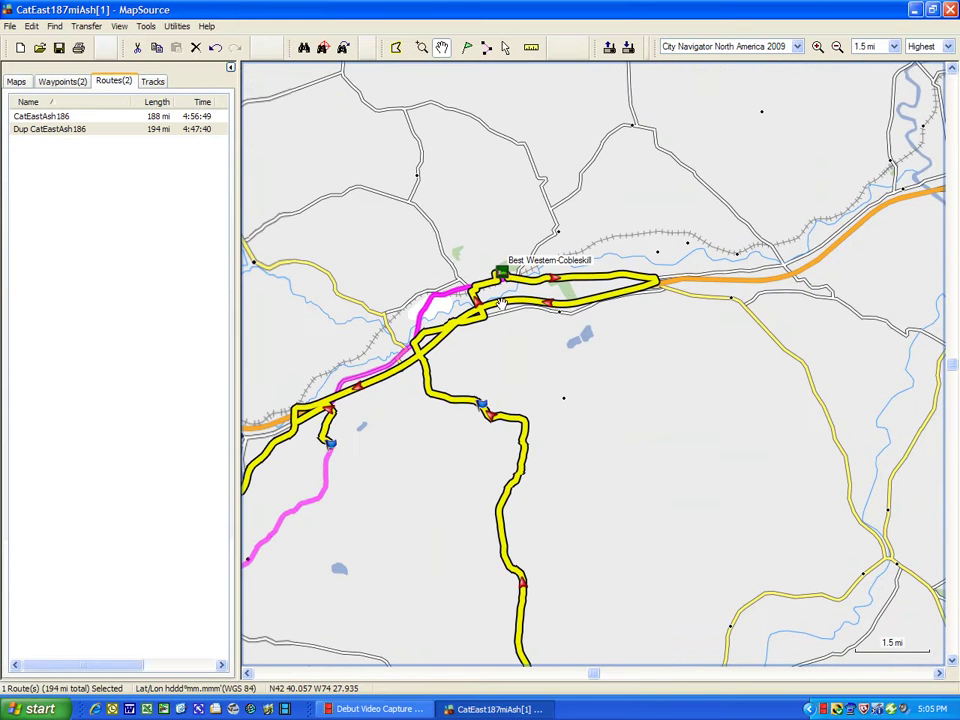
scroll(501, 303, up, 1)
mouse_move(471, 288)
mouse_down()
mouse_move(652, 242)
mouse_move(765, 198)
mouse_up()
drag(555, 444, 708, 173)
drag(655, 289, 692, 306)
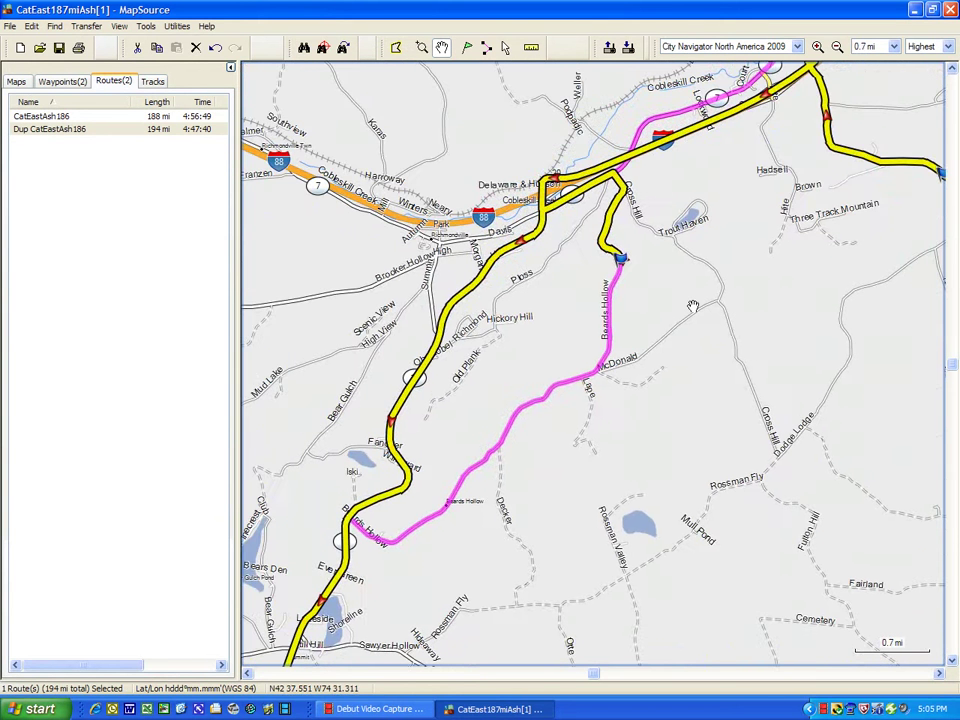
Drag the yellow duplicate onto the original's road through Beards Hollow
click(34, 118)
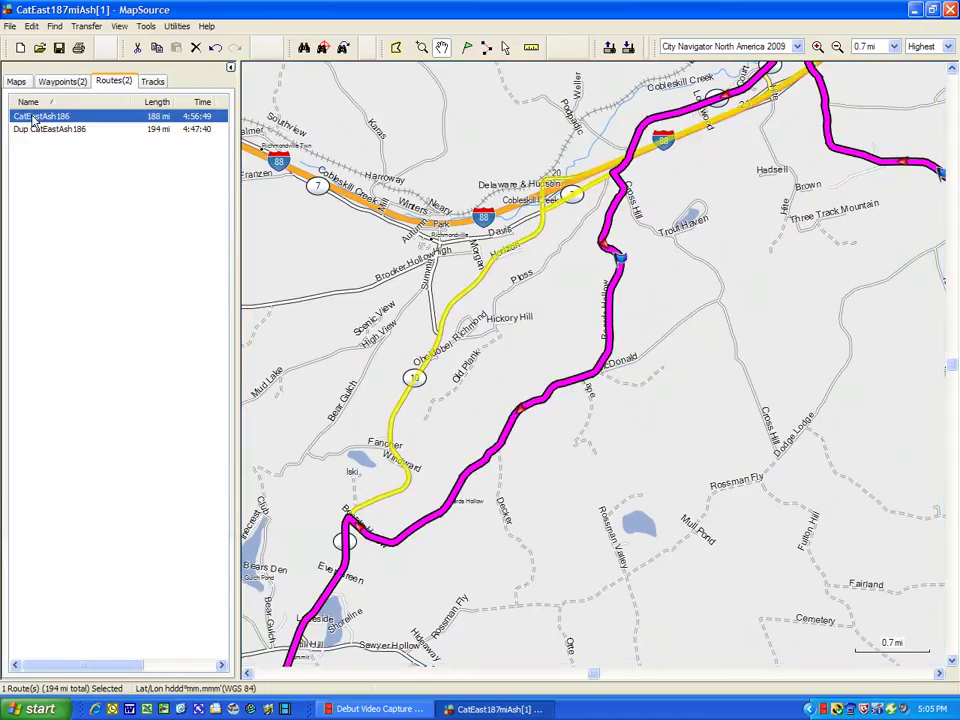
click(25, 129)
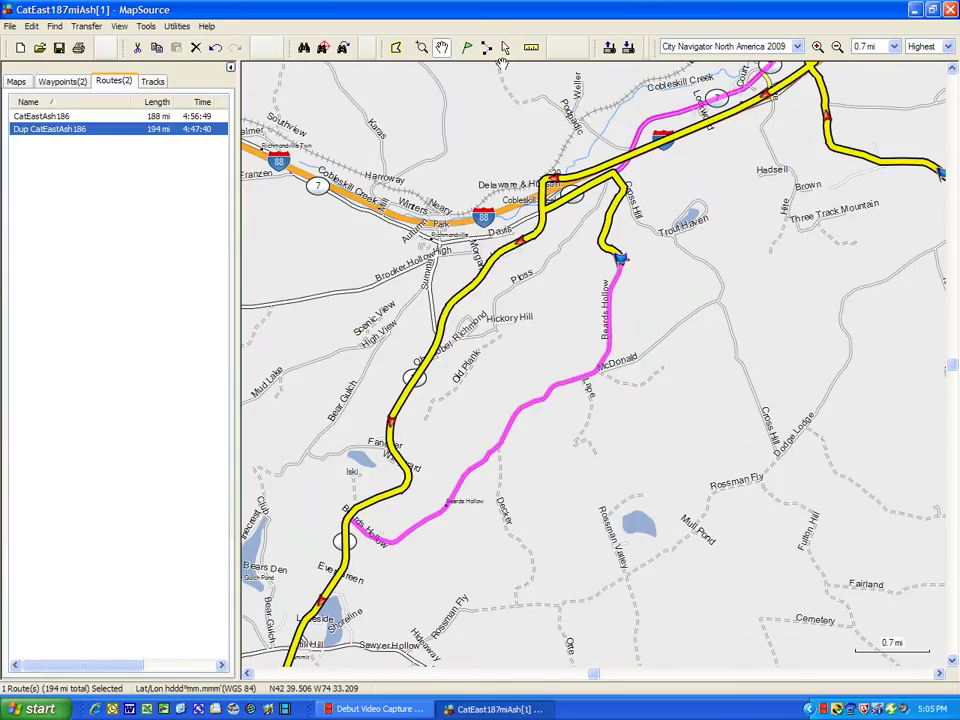
click(507, 50)
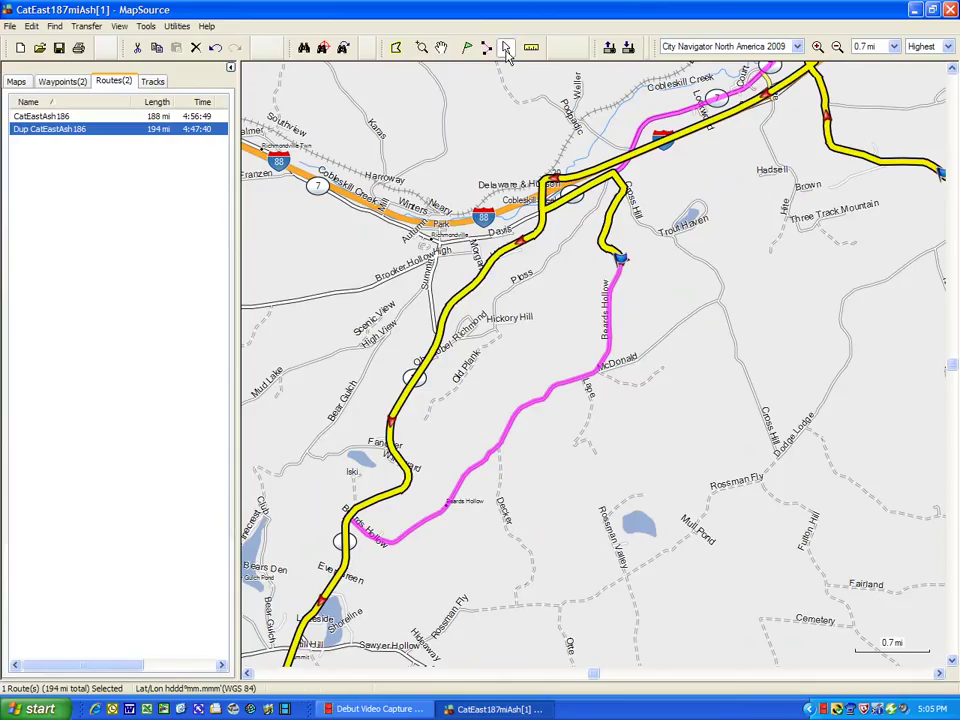
drag(456, 305, 471, 474)
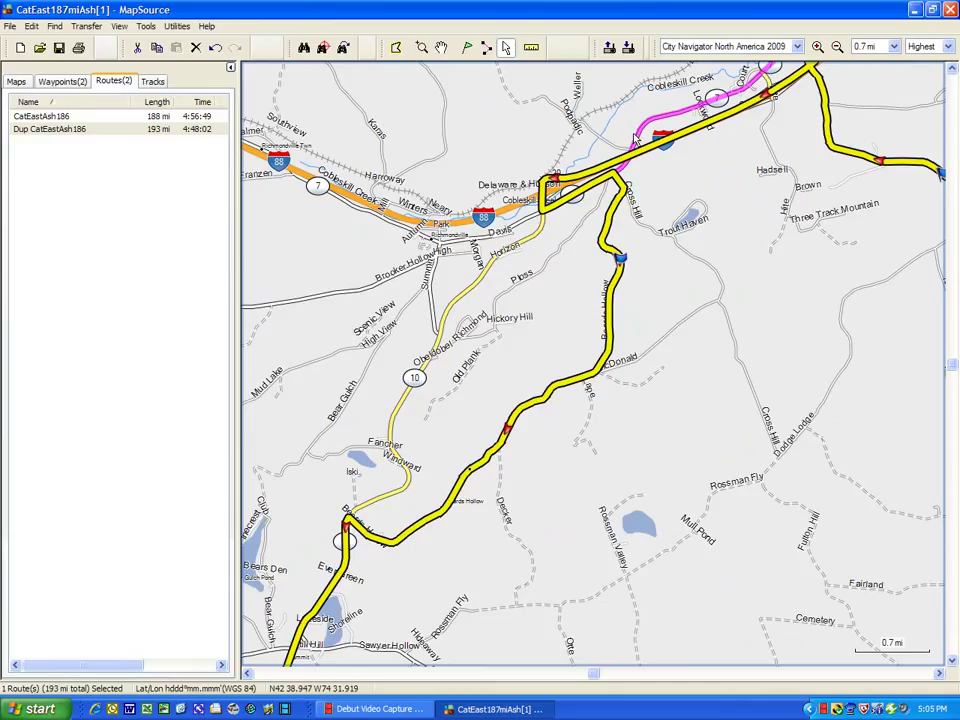
Pan to the section near Cobleskill and drag the duplicate onto the original's roads there
click(441, 47)
drag(661, 214, 459, 460)
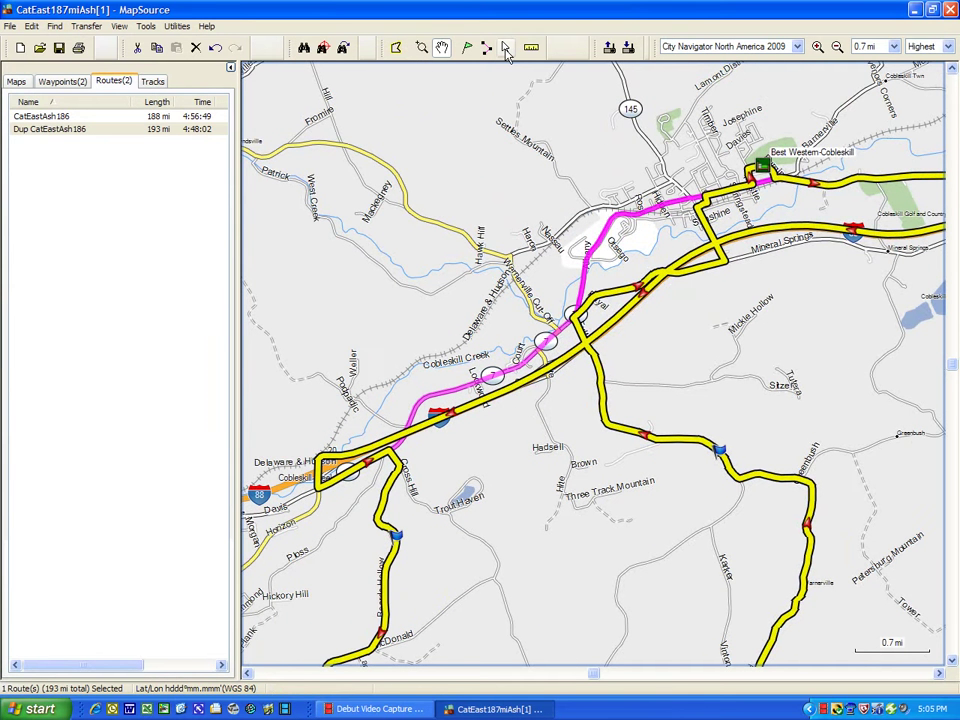
click(506, 49)
mouse_move(514, 386)
mouse_down()
mouse_move(519, 397)
mouse_move(512, 376)
mouse_up()
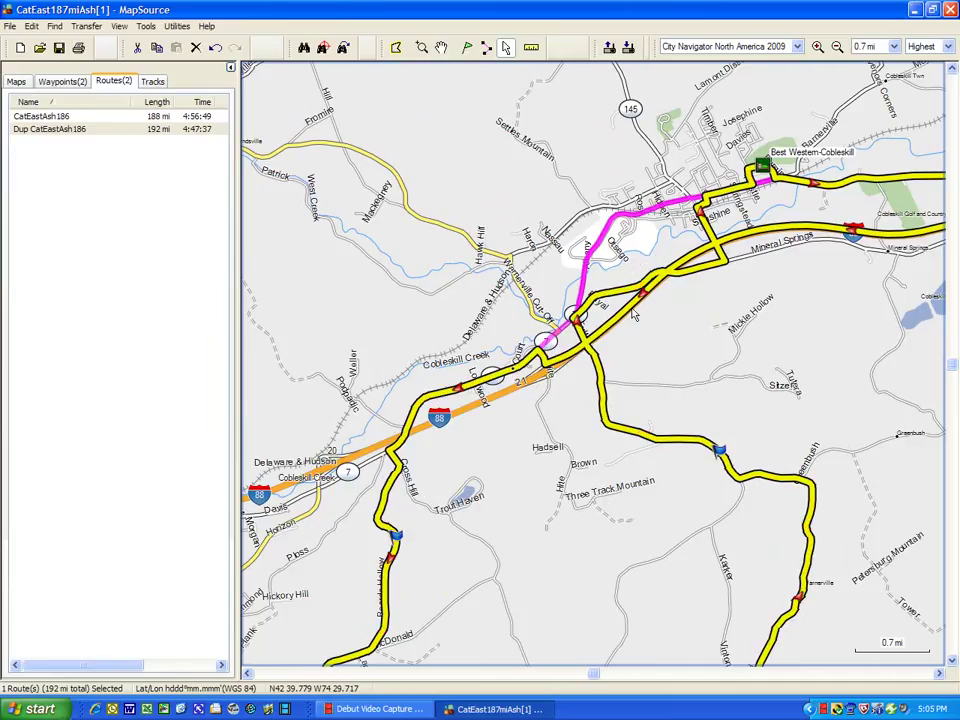
drag(566, 362, 583, 279)
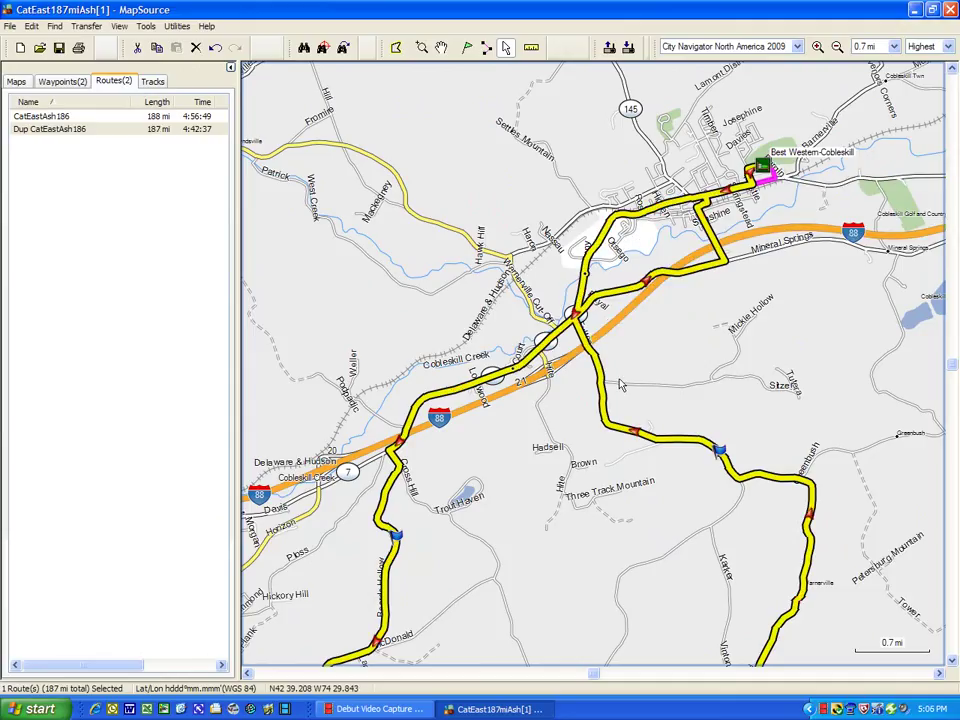
Pan toward Best Western-Cobleskill and zoom in to 500 ft around the route's end
click(441, 47)
drag(780, 316, 660, 412)
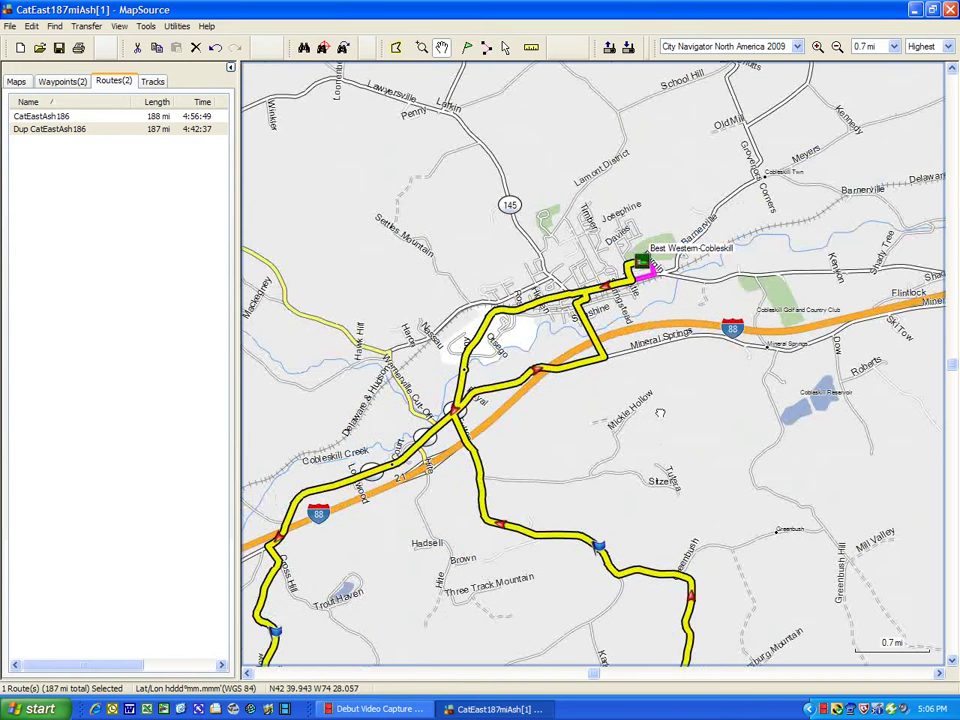
scroll(660, 412, up, 1)
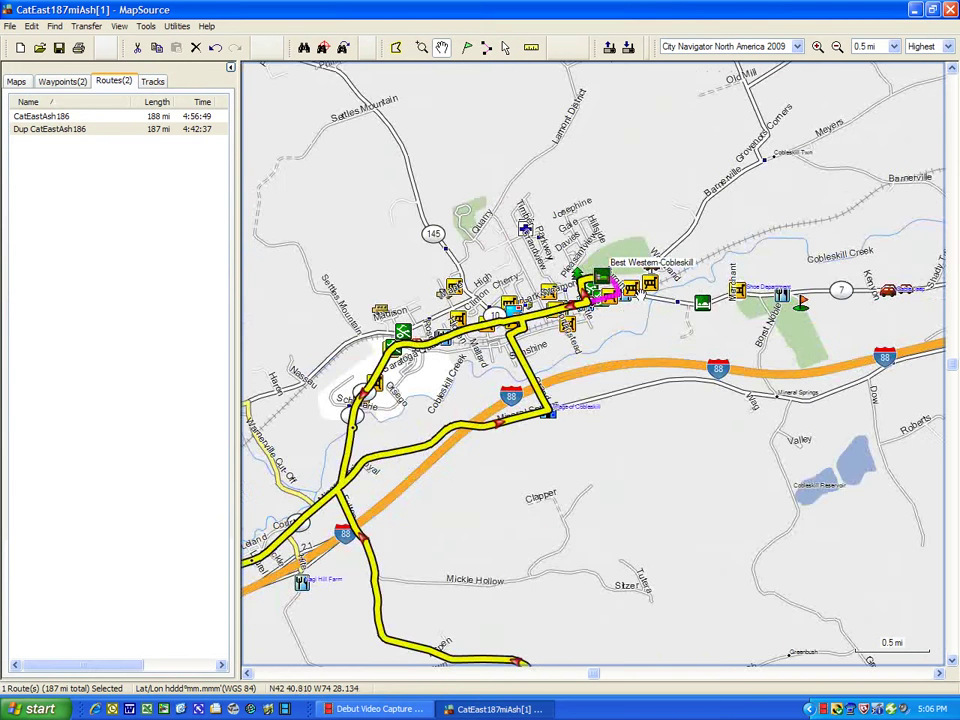
scroll(636, 292, up, 2)
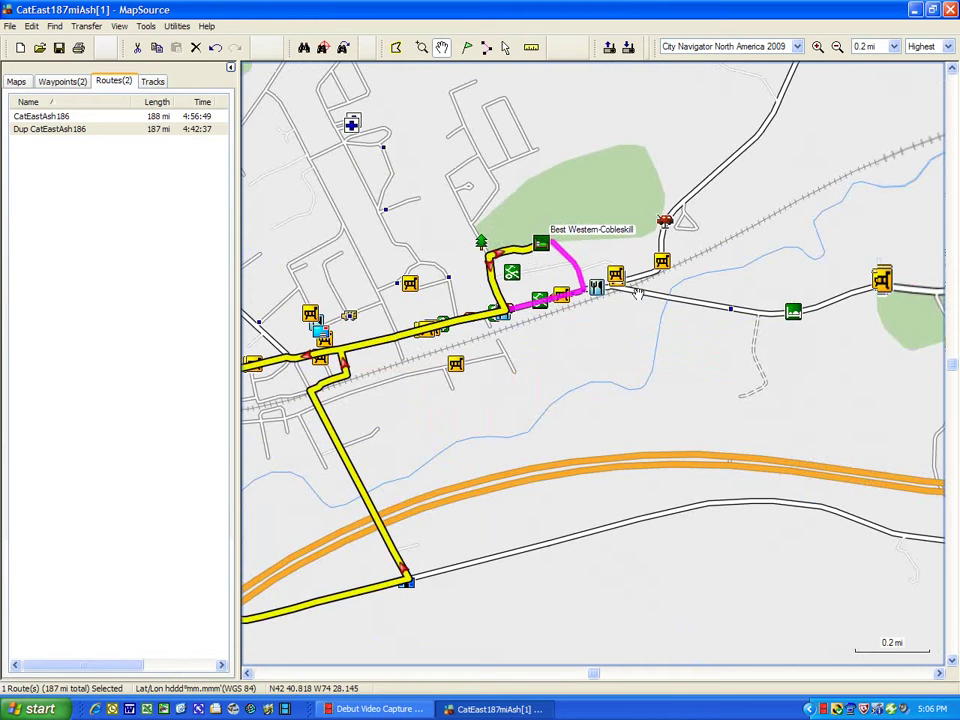
scroll(636, 292, up, 1)
scroll(546, 364, down, 1)
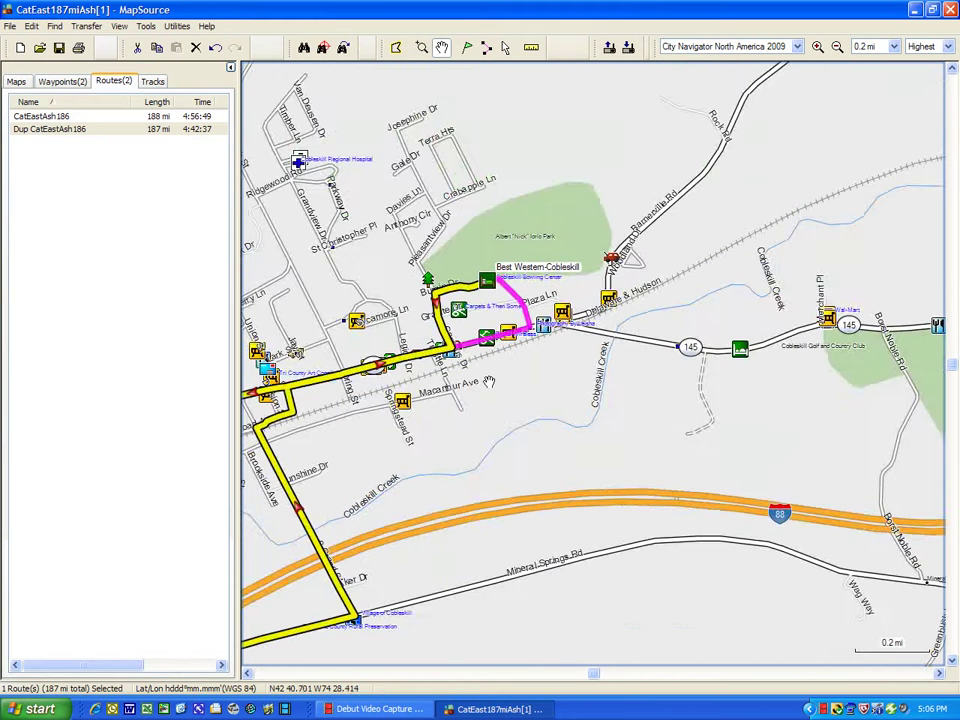
scroll(488, 382, up, 1)
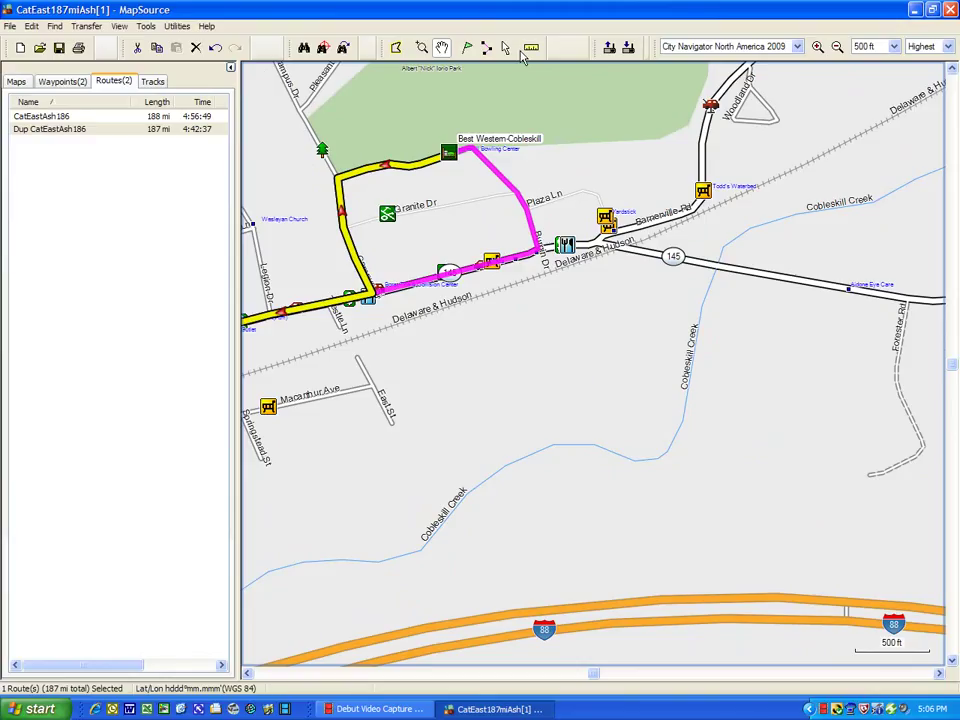
Drag the duplicate's last leg onto the original's streets by Best Western-Cobleskill, then compare routes
drag(348, 234, 536, 243)
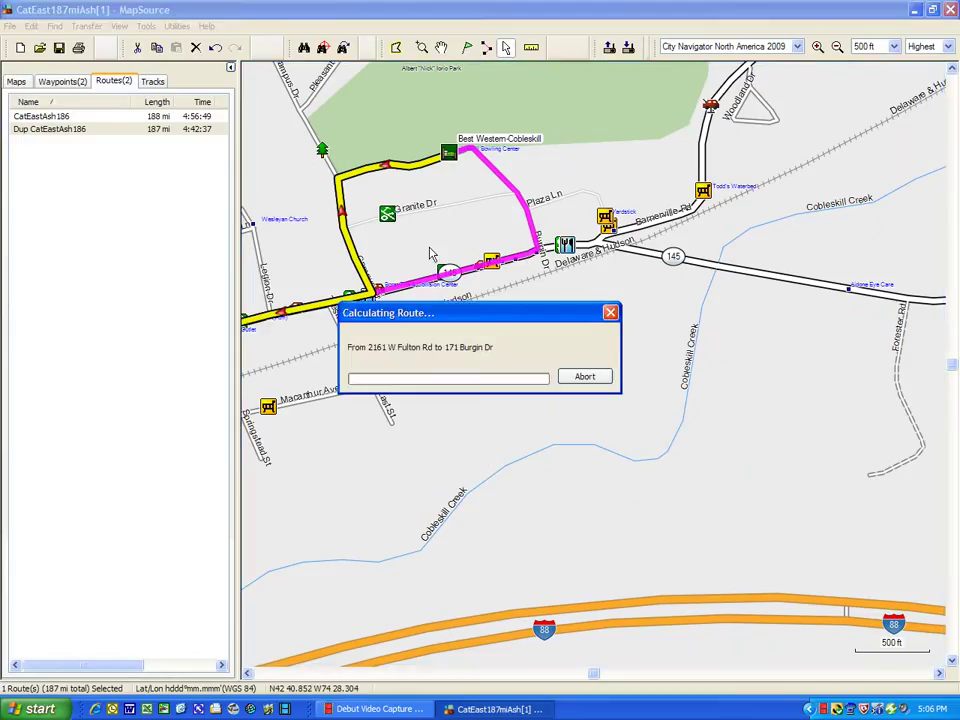
drag(449, 270, 519, 262)
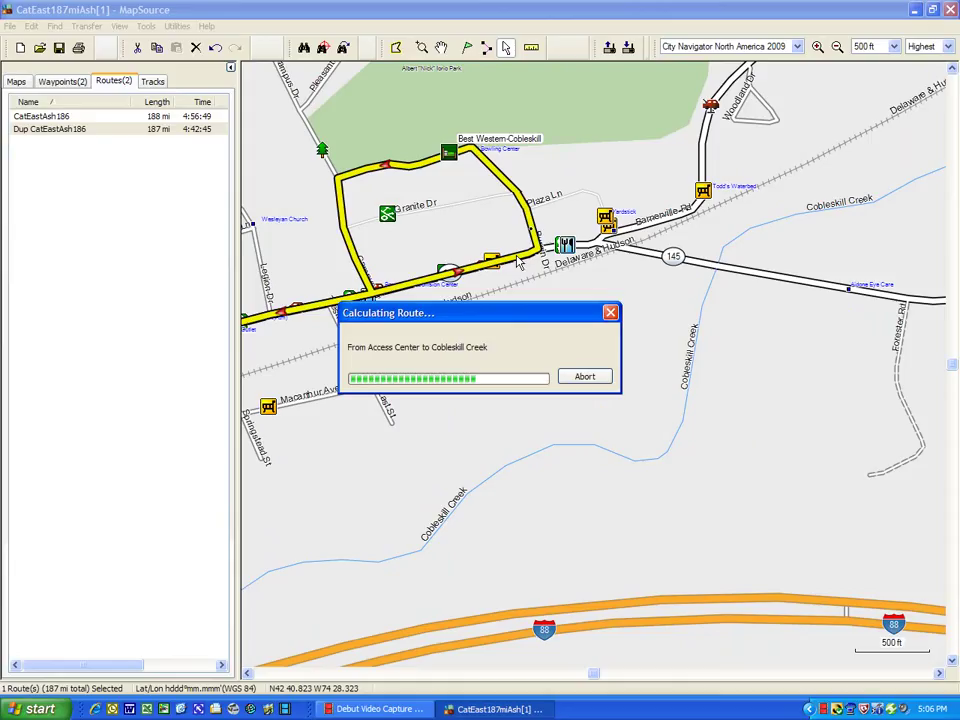
click(45, 118)
click(45, 130)
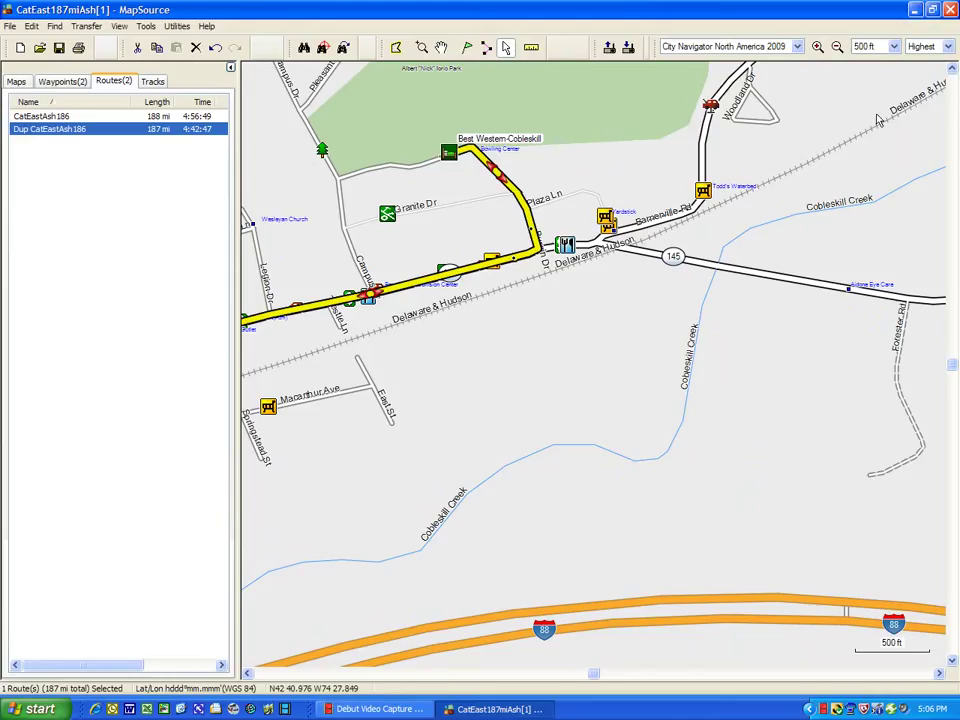
Zoom out to the 0.7 mi scale and pan to survey the duplicate's southern stretch
click(895, 47)
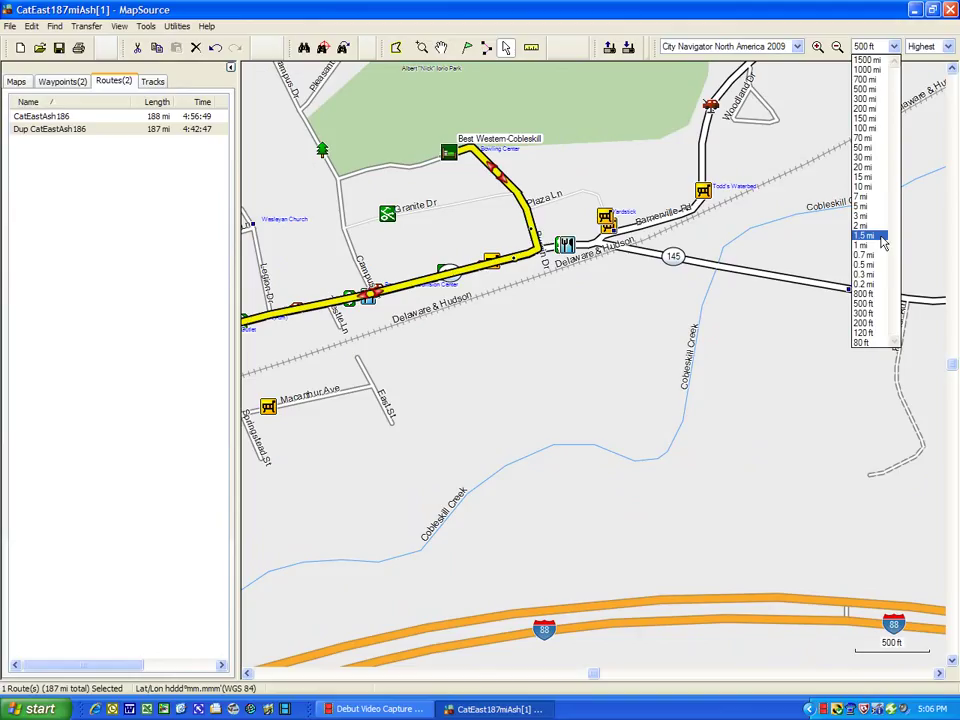
click(868, 256)
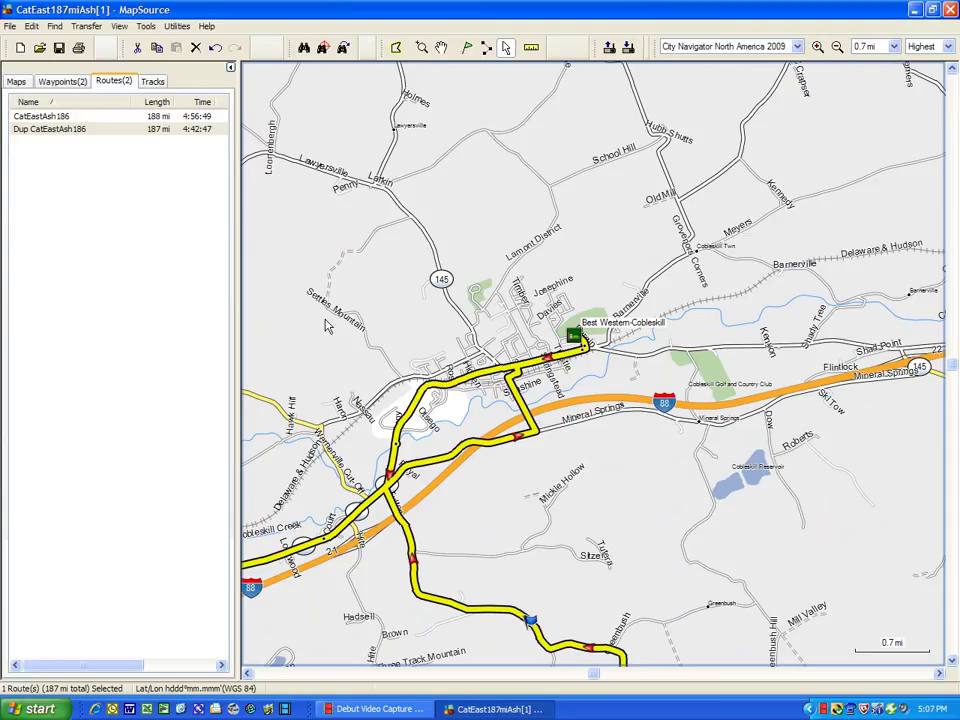
click(441, 48)
drag(614, 523, 729, 323)
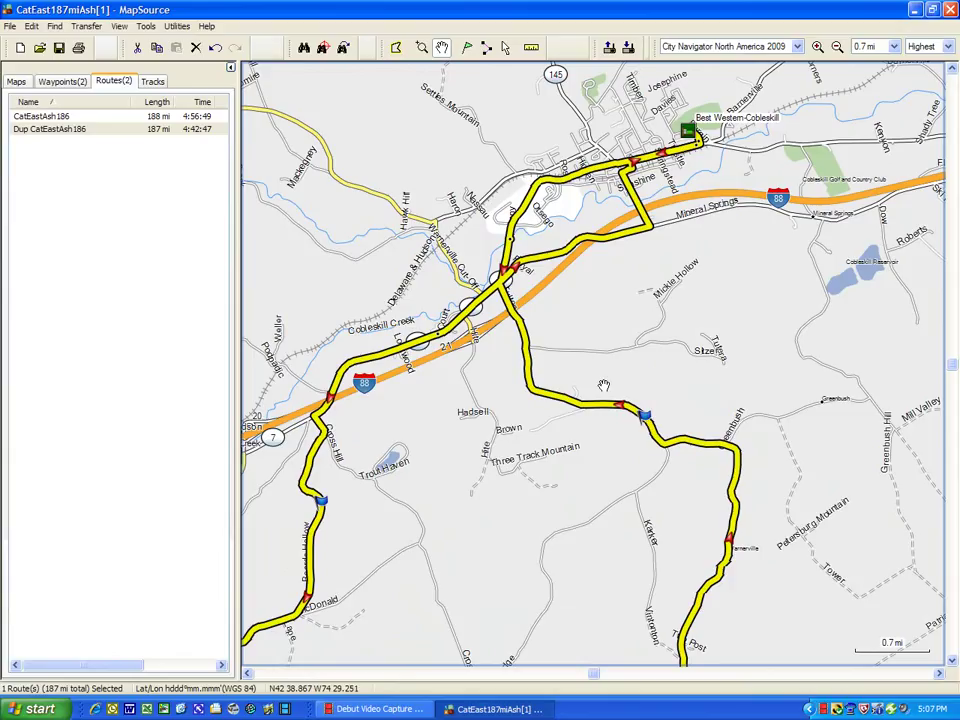
click(506, 48)
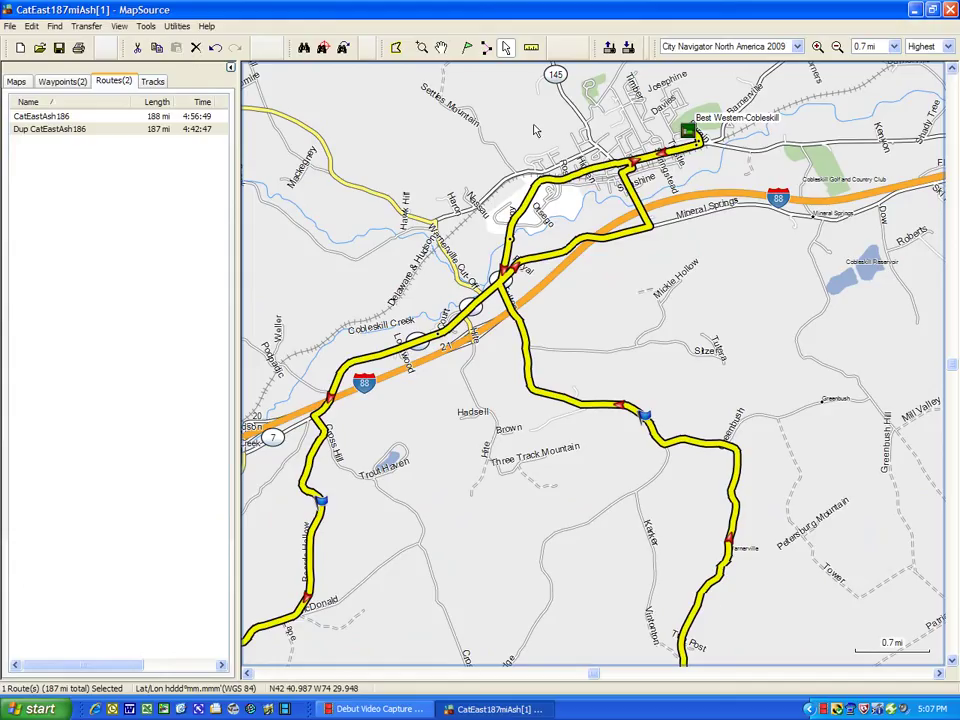
click(441, 48)
drag(747, 503, 693, 379)
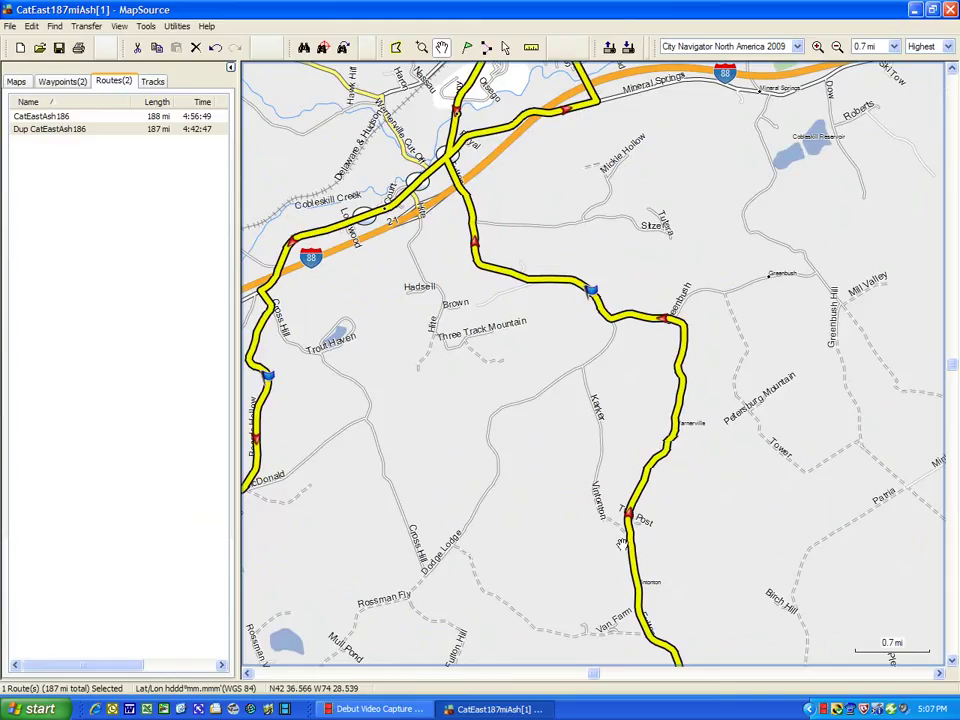
Reshape the duplicate along W Fulton Rd to match the original, now 187 mi and 4:42:48
mouse_move(620, 529)
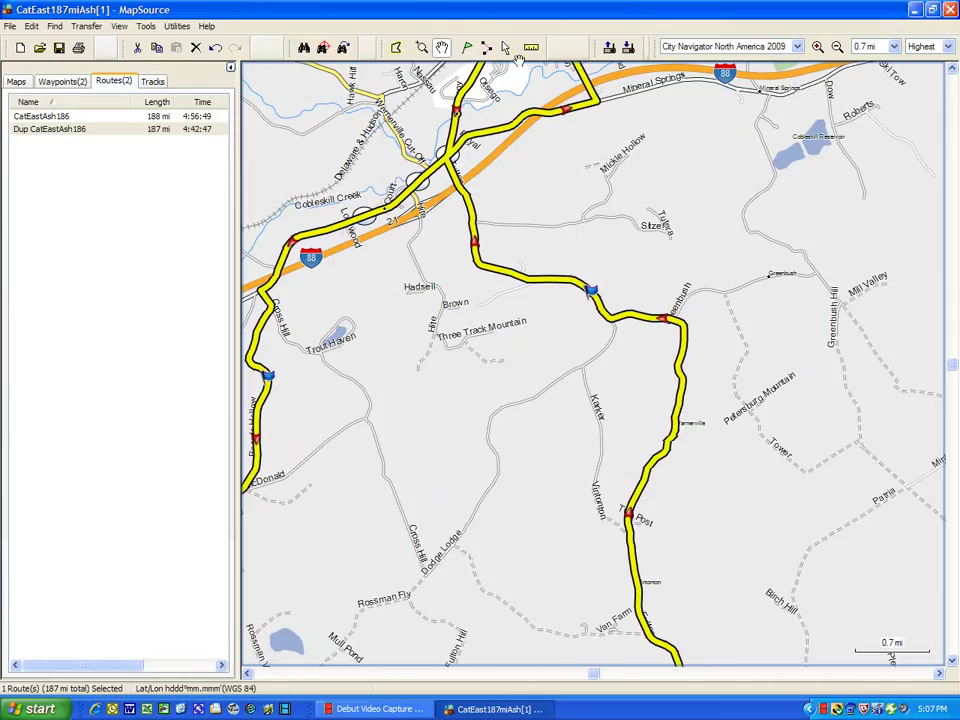
click(507, 48)
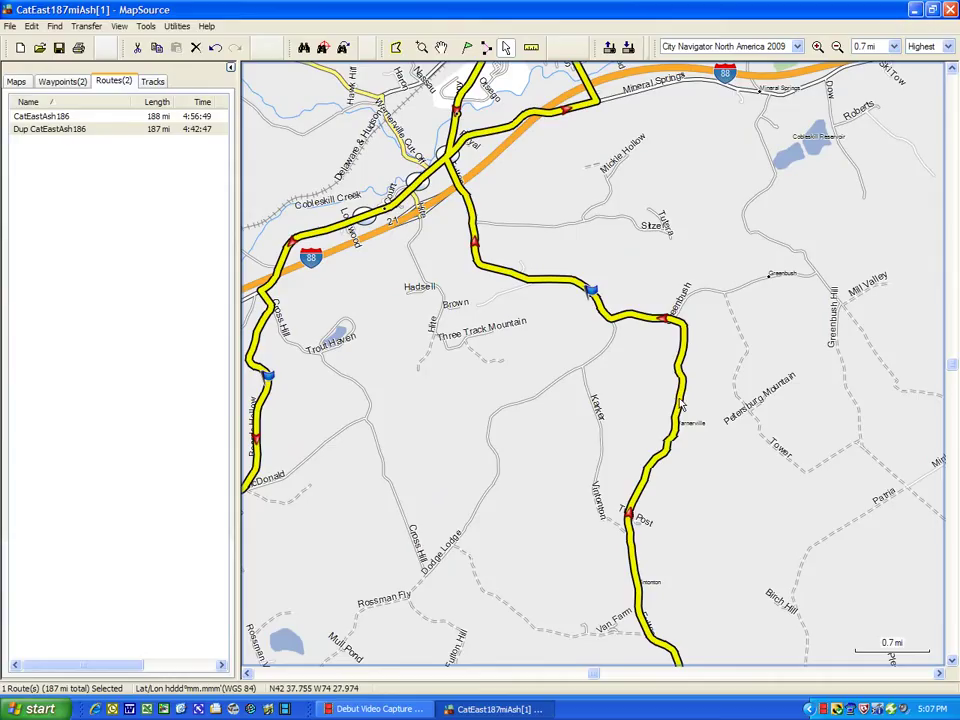
drag(684, 410, 683, 404)
mouse_move(679, 401)
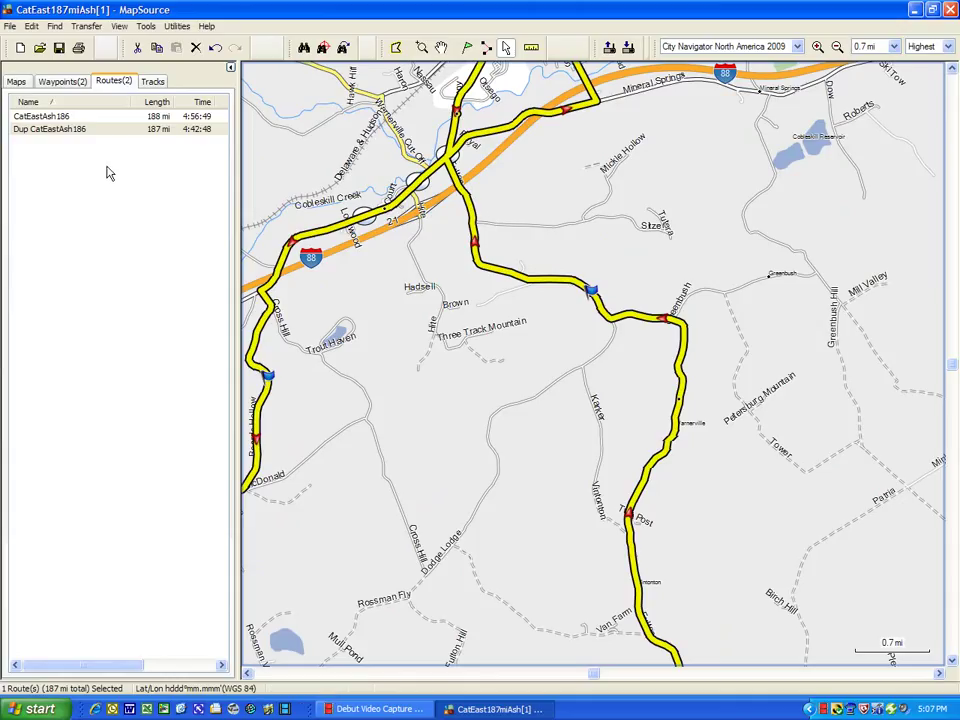
Delete the original CatEastAsh186 route and open Route Properties for Dup CatEastAsh186
click(37, 118)
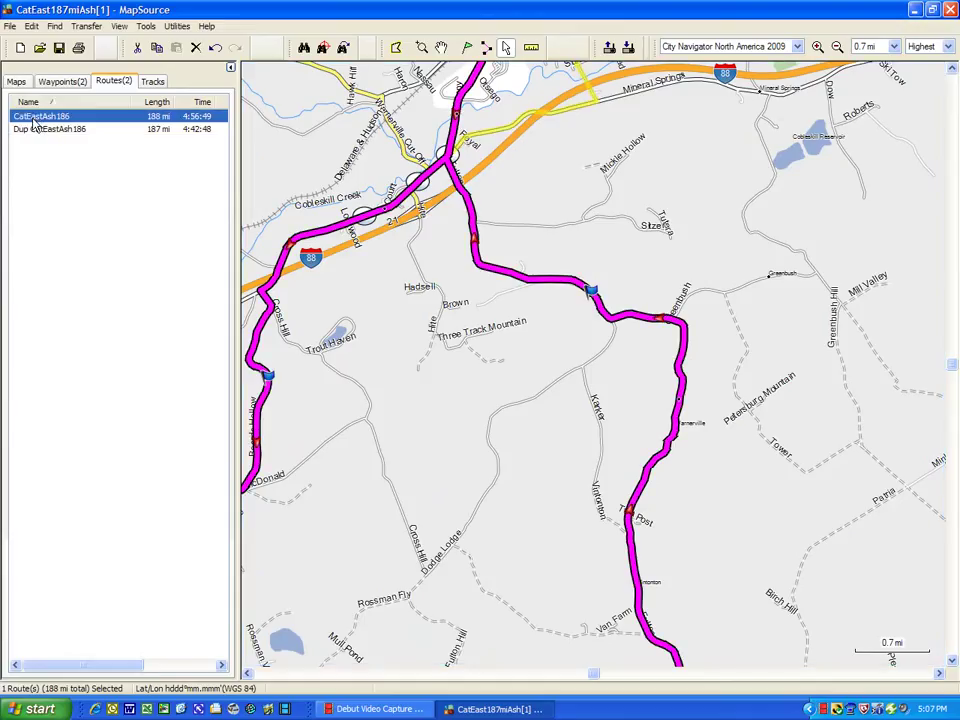
key(Delete)
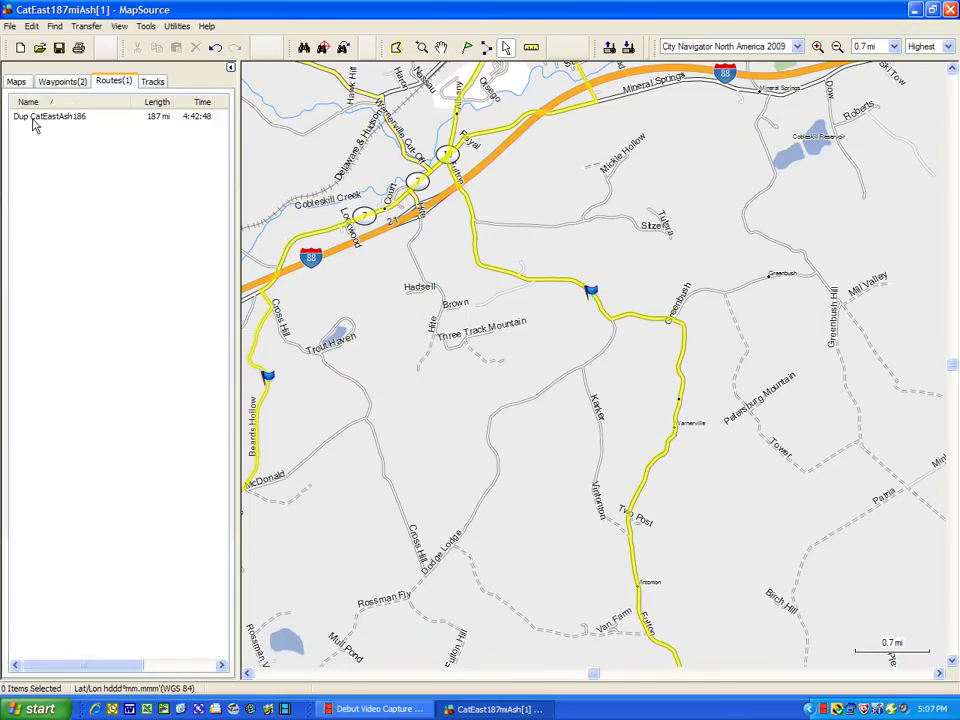
click(35, 120)
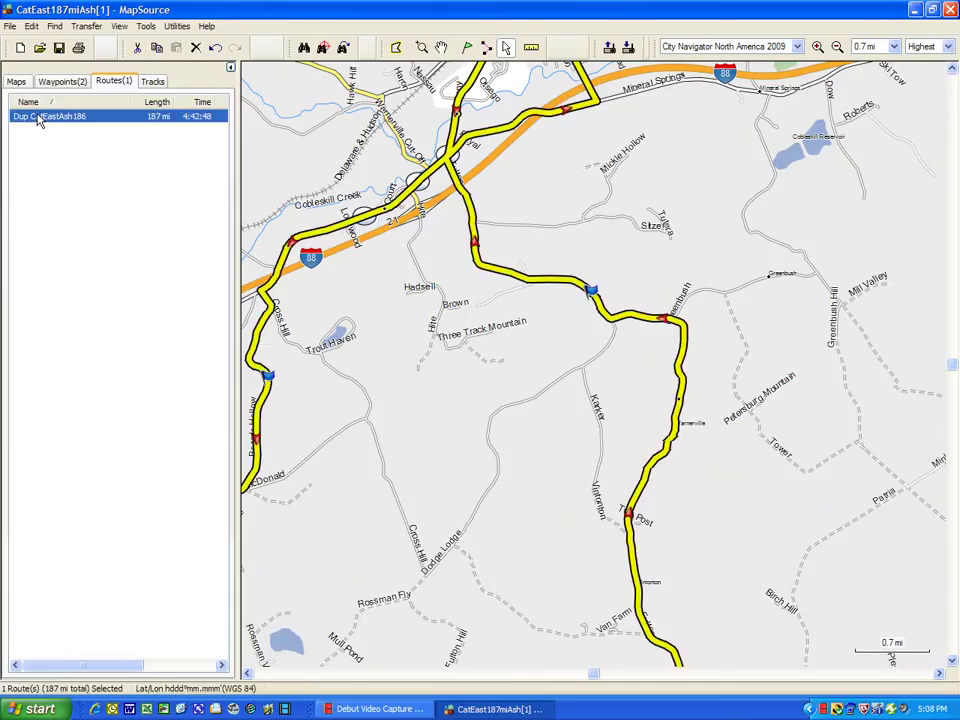
double_click(38, 119)
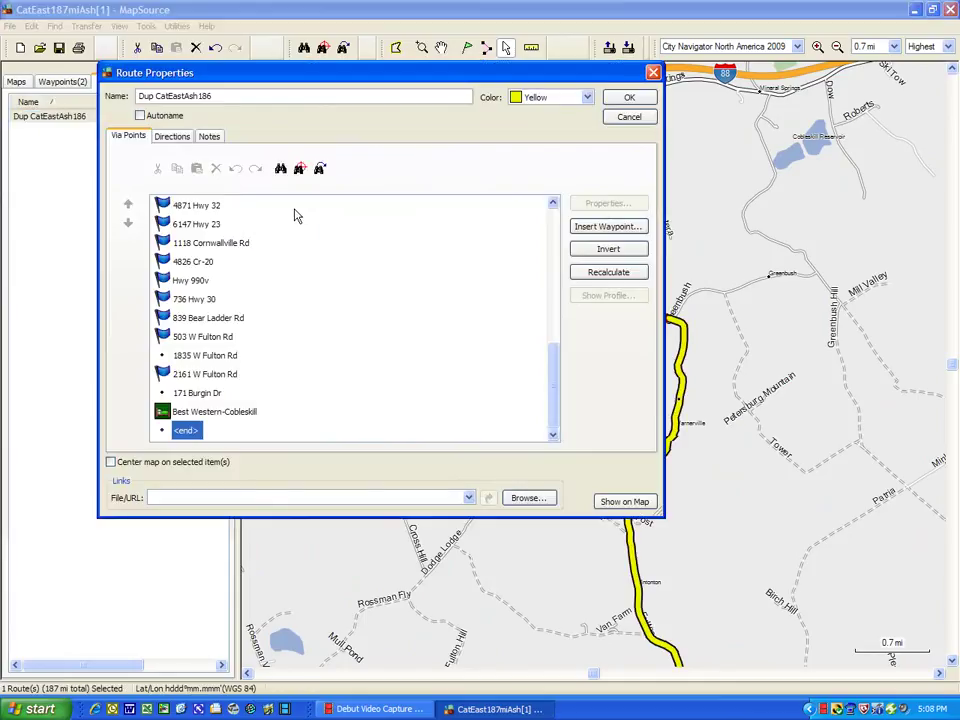
Rename Dup CatEastAsh186 to 'CatEastAsh186 v9' and set its route colour to Magenta
click(156, 97)
key(BackSpace)
key(BackSpace)
key(BackSpace)
key(BackSpace)
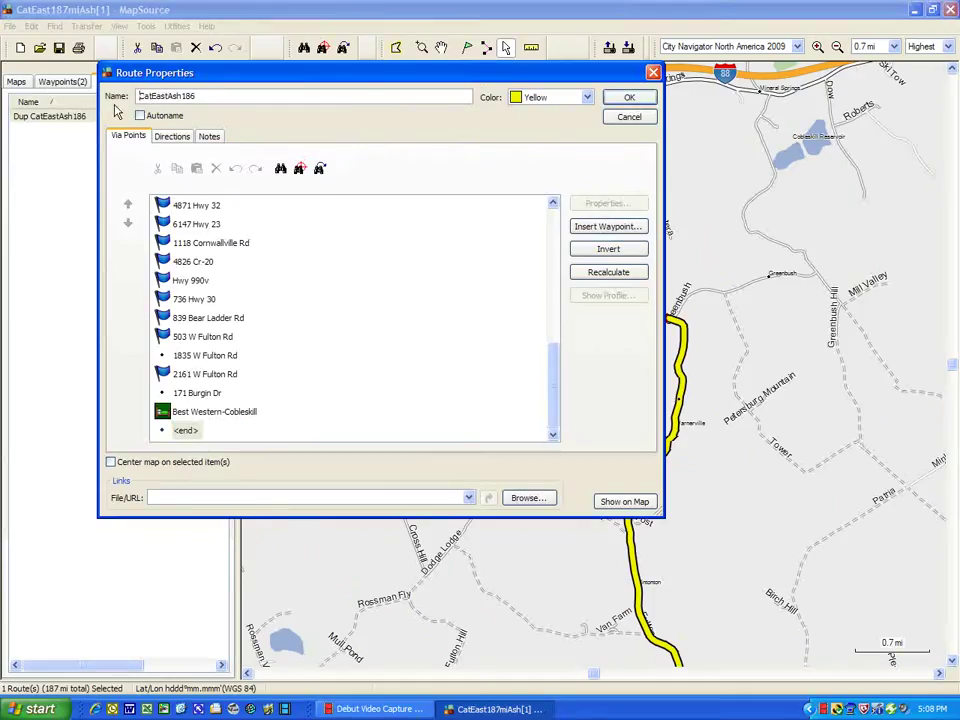
click(203, 94)
text(v9)
click(589, 98)
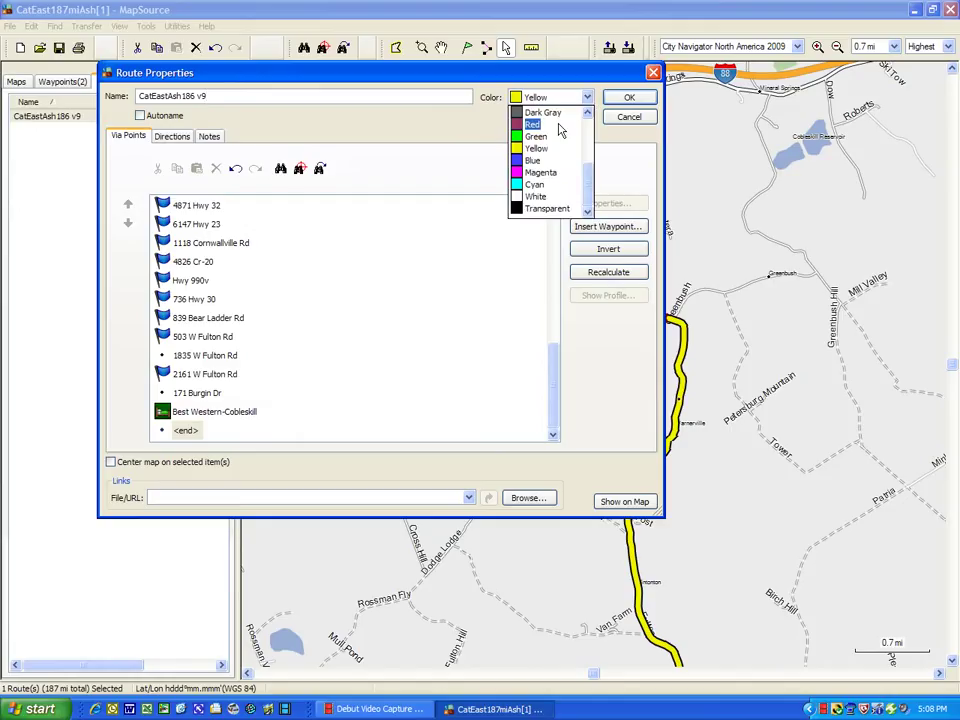
click(541, 173)
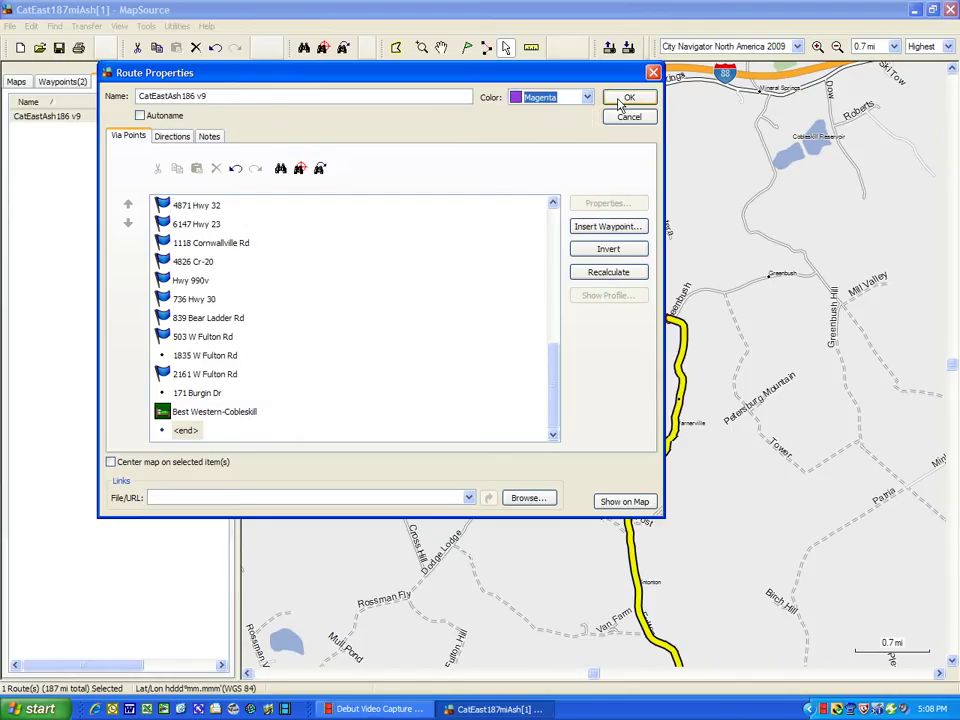
click(627, 98)
click(10, 27)
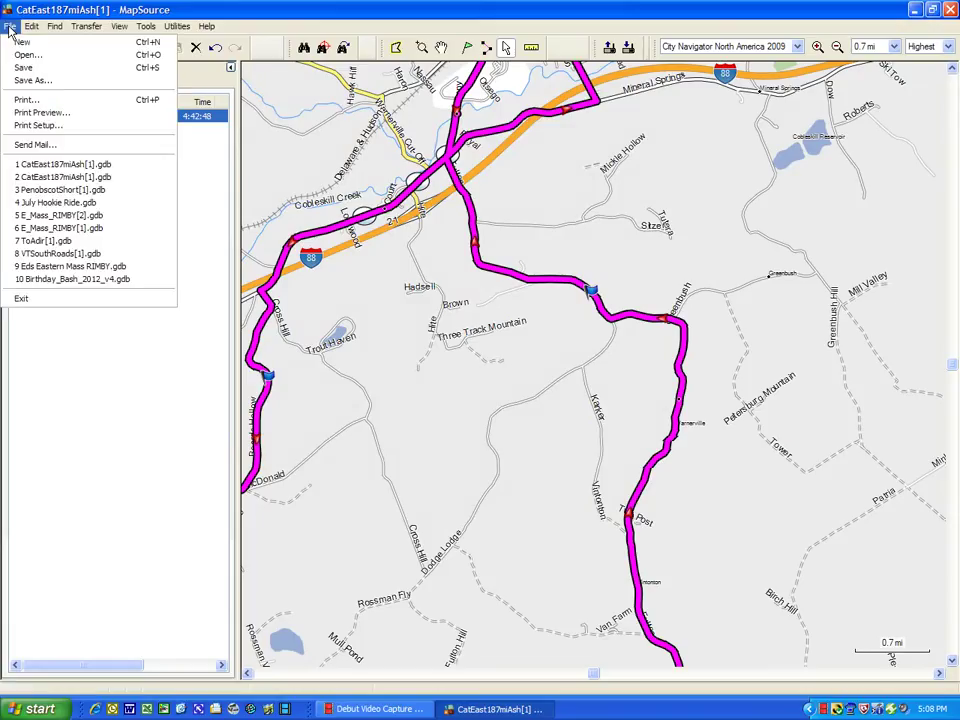
Save over CatEast187miAsh[1].gdb, then fit the whole CatEastAsh186 v9 route on the map
click(27, 82)
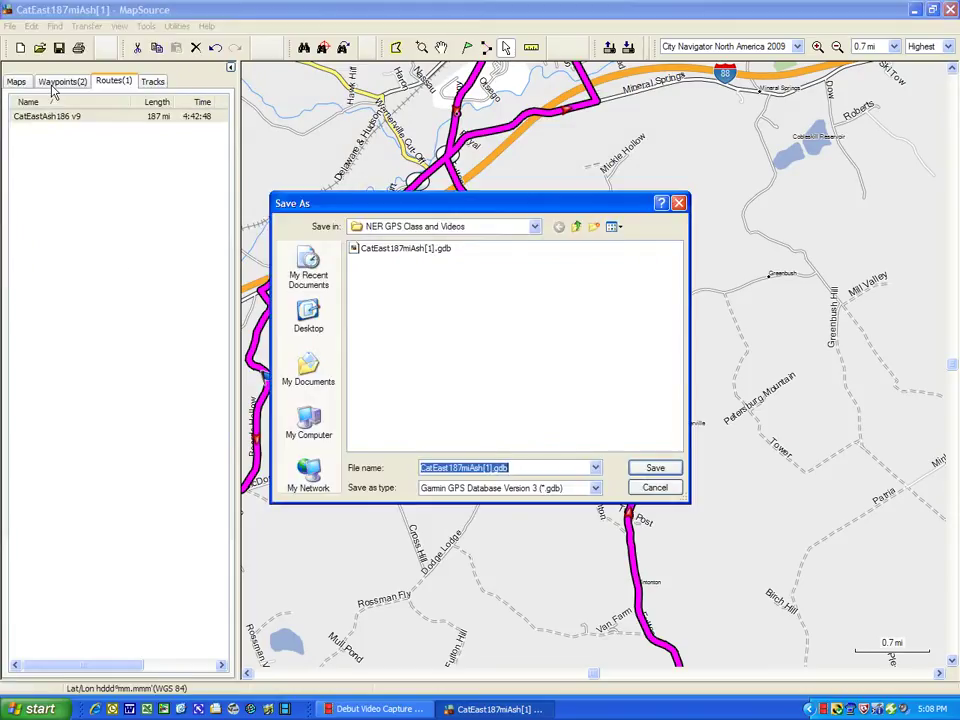
click(656, 469)
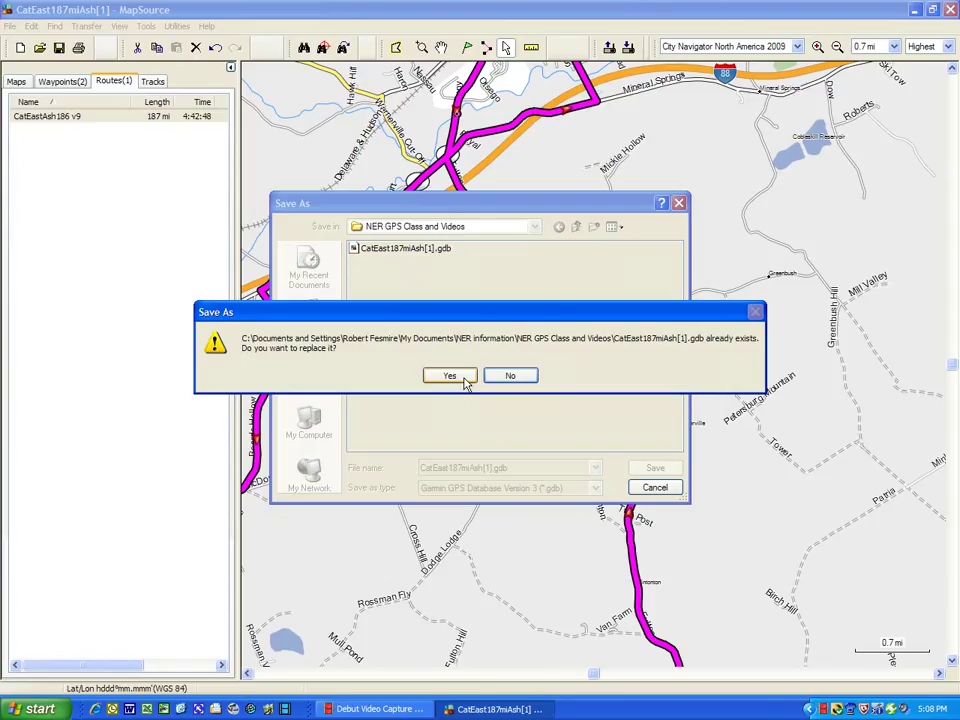
click(450, 377)
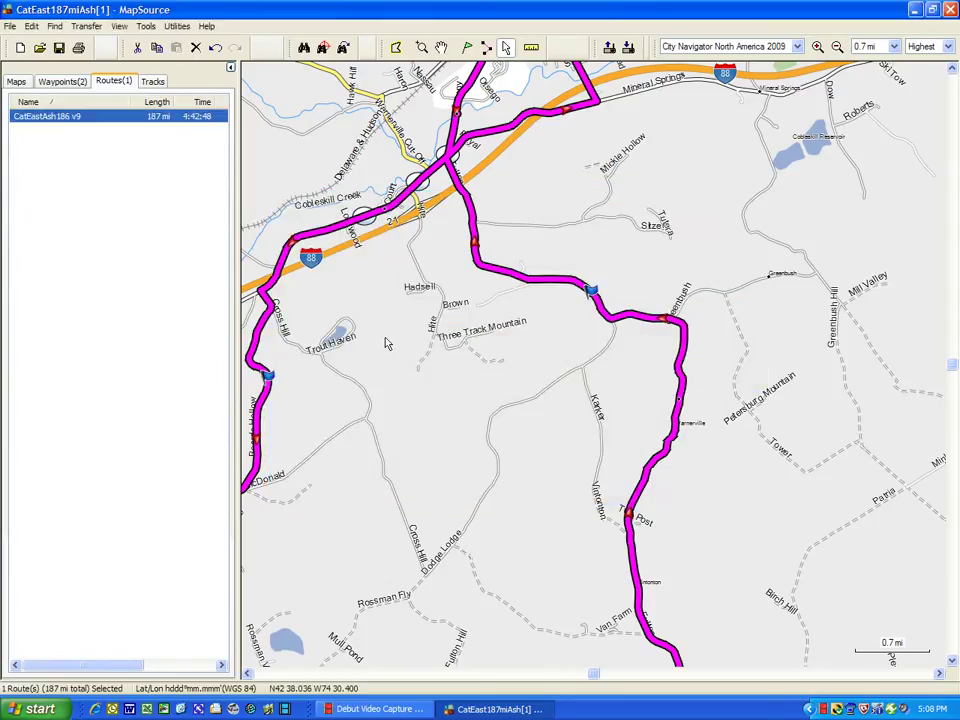
right_click(88, 122)
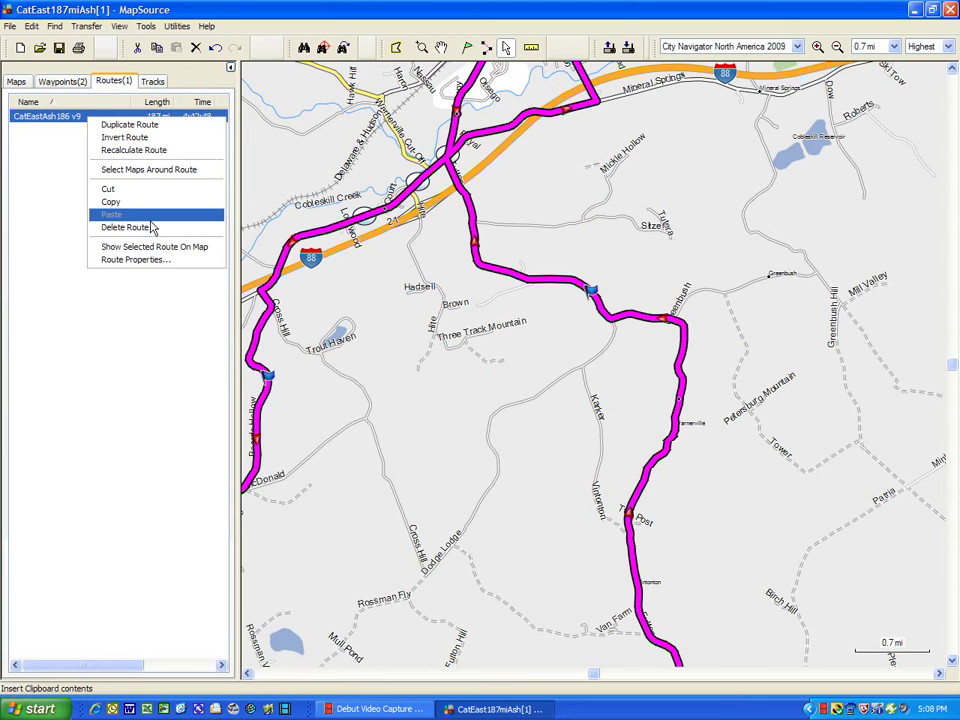
click(145, 246)
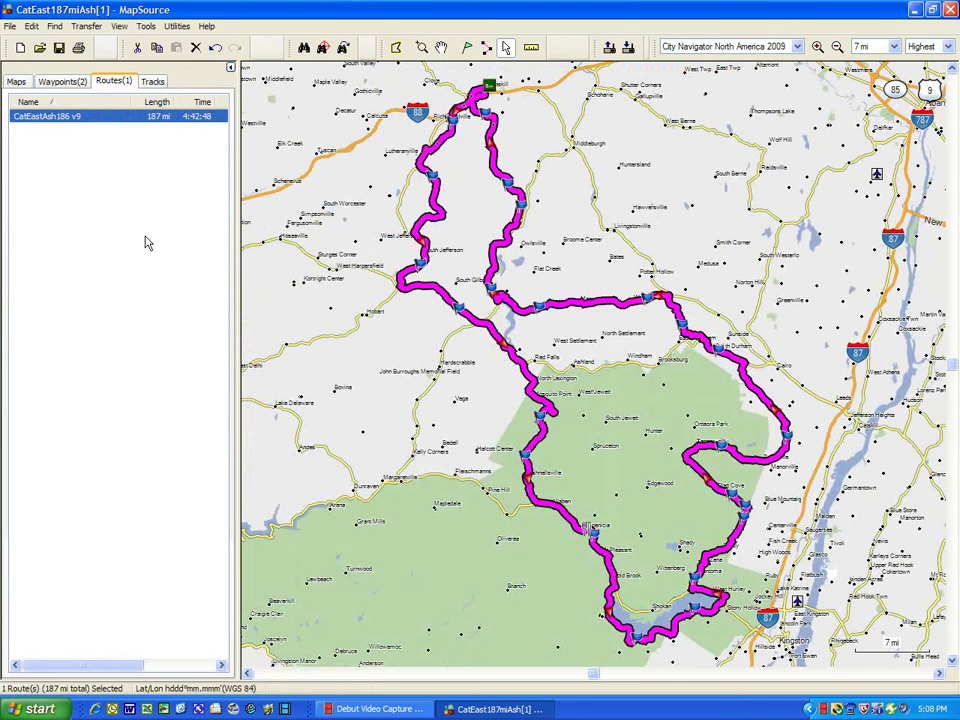